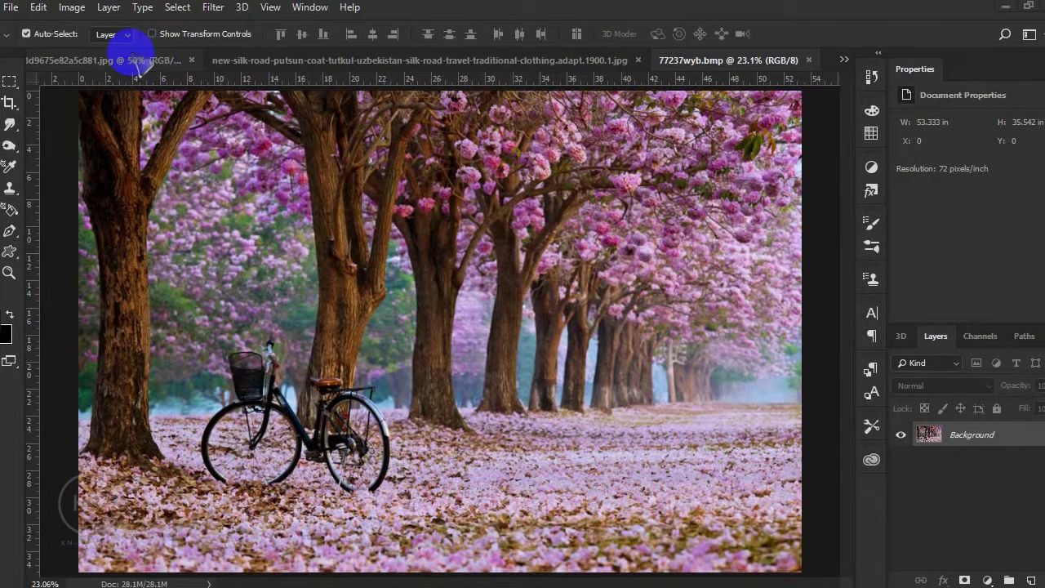
Bring the man cutout into the blossom scene, resized and placed on the path beside the bicycle
{"action": "left_click", "coordinate": [268, 59]}
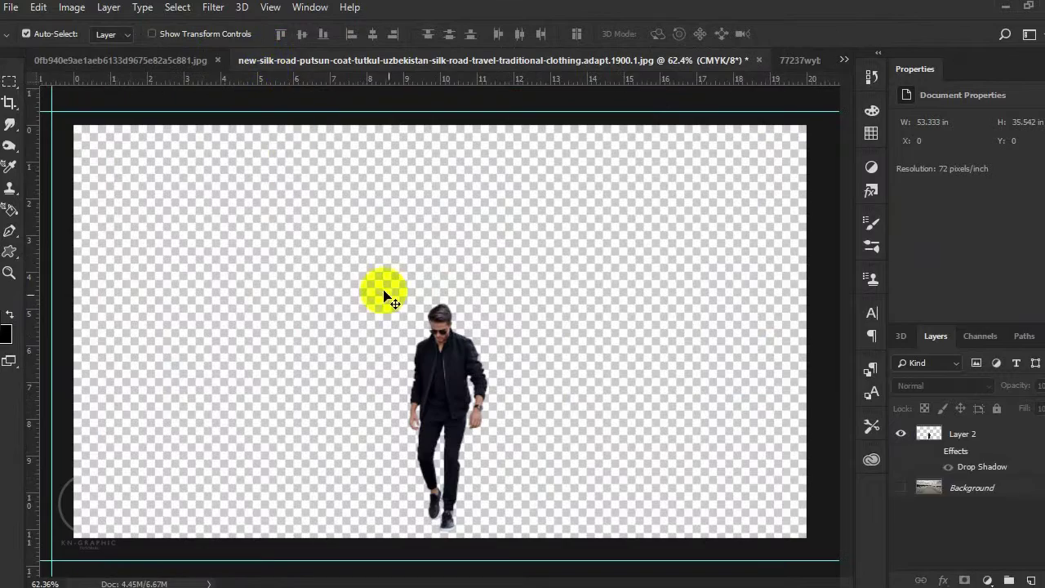
{"action": "mouse_move", "coordinate": [454, 372]}
{"action": "left_mouse_down"}
{"action": "mouse_move", "coordinate": [718, 135]}
{"action": "mouse_move", "coordinate": [574, 413]}
{"action": "mouse_move", "coordinate": [488, 415]}
{"action": "mouse_move", "coordinate": [558, 292]}
{"action": "left_mouse_up"}
{"action": "key", "text": "ctrl+t"}
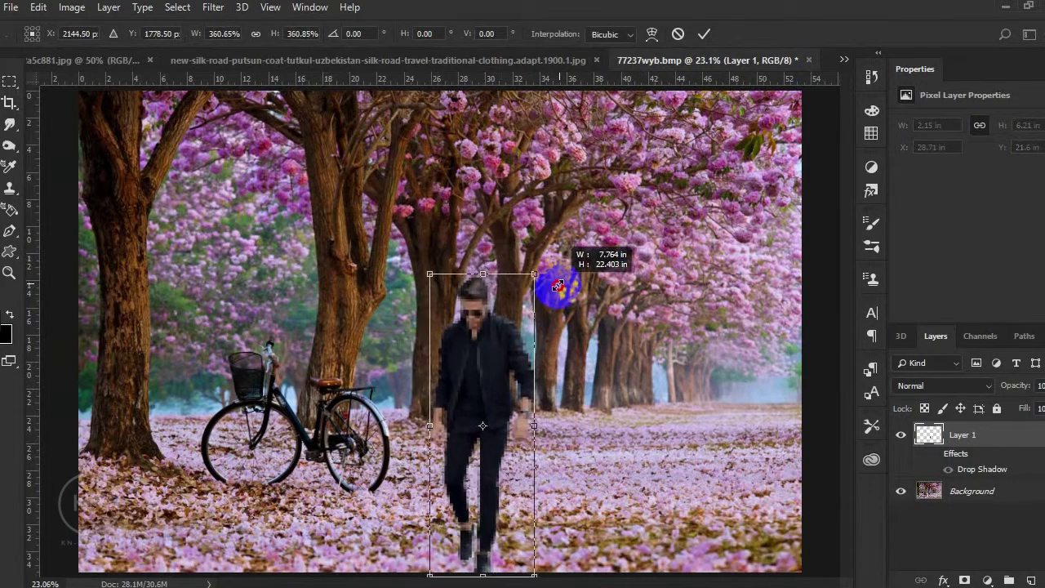
{"action": "left_click_drag", "start_coordinate": [498, 399], "coordinate": [457, 381]}
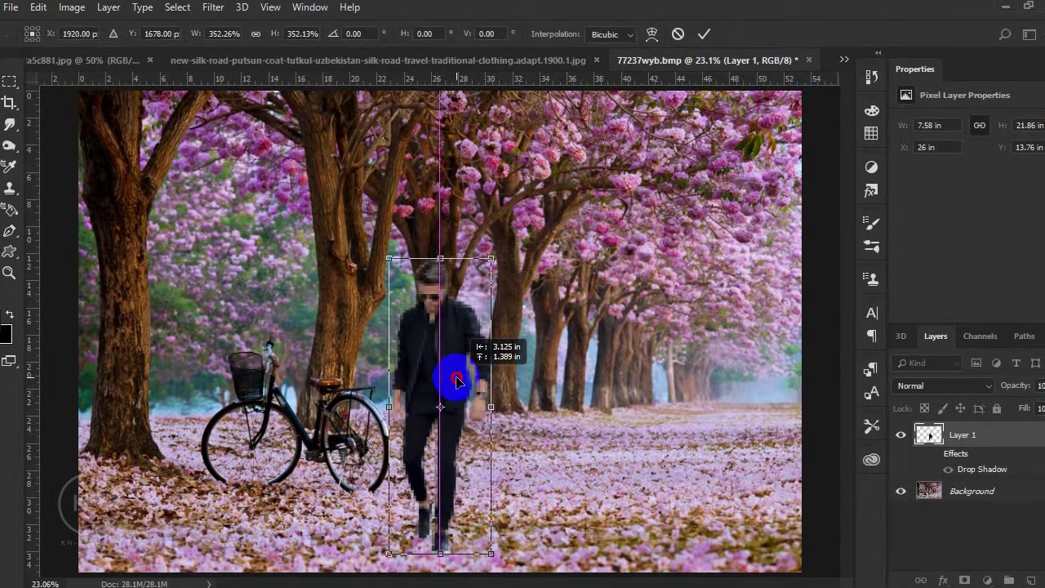
{"action": "key", "text": "Return"}
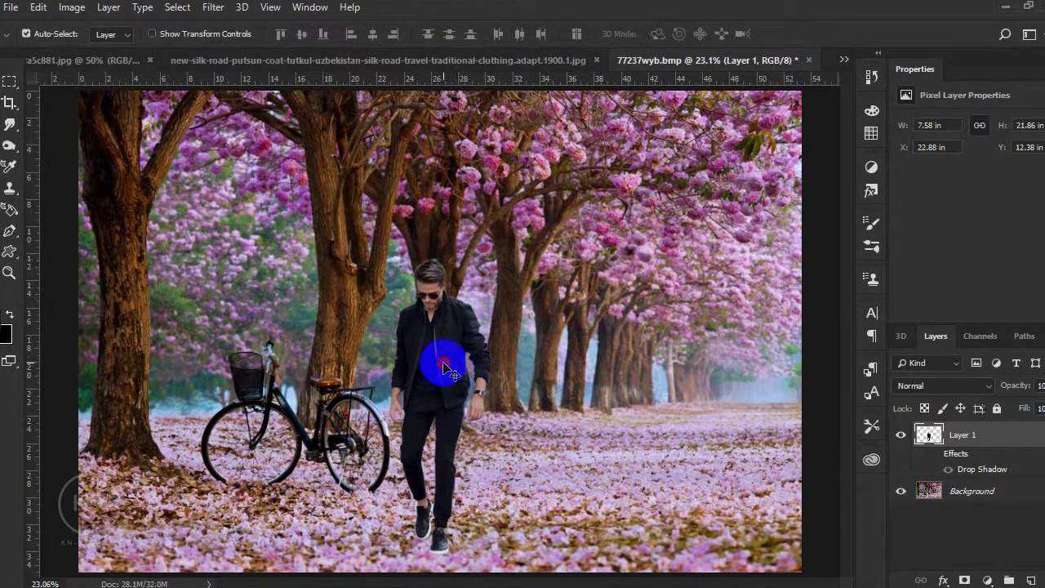
{"action": "left_click_drag", "start_coordinate": [443, 367], "coordinate": [451, 367]}
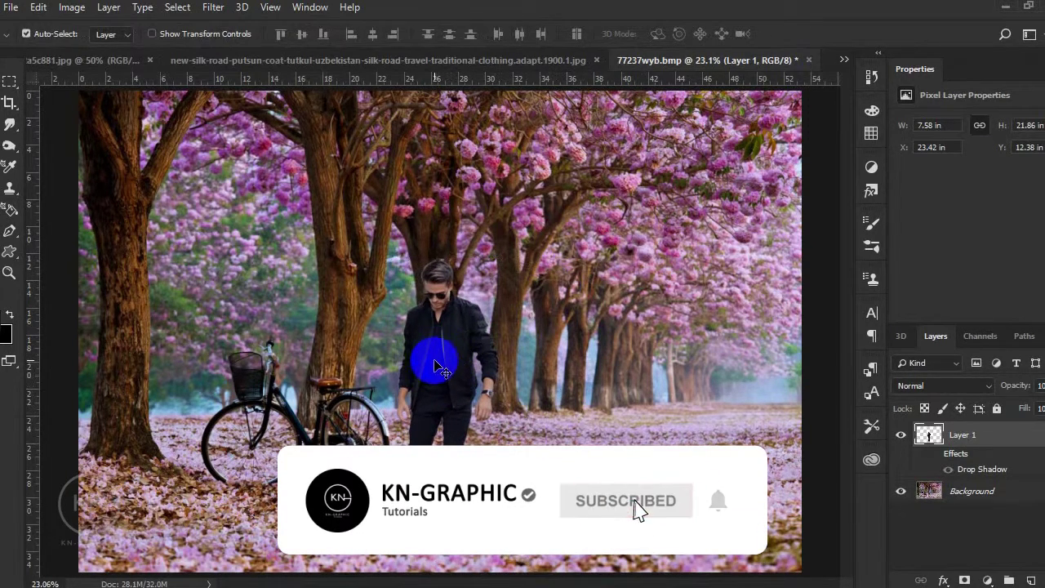
Zoom in closely on the man's head
{"action": "key", "text": "z"}
{"action": "left_click", "coordinate": [450, 335]}
{"action": "left_click", "coordinate": [450, 338]}
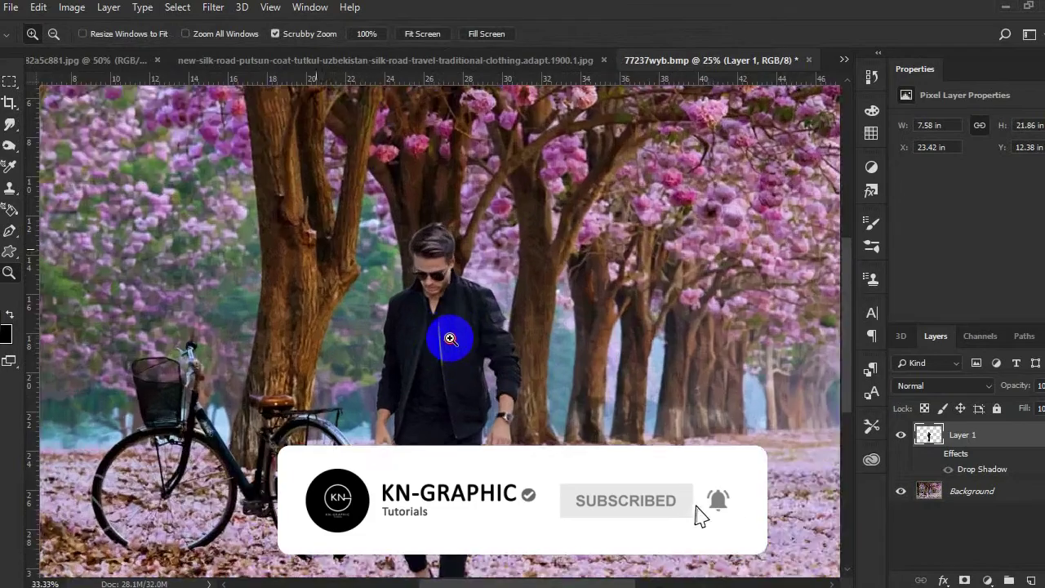
{"action": "left_click_drag", "start_coordinate": [449, 338], "coordinate": [352, 356]}
Erase the rough fringe along the top and left of the hair, then fit the image on screen
{"action": "key", "text": "b"}
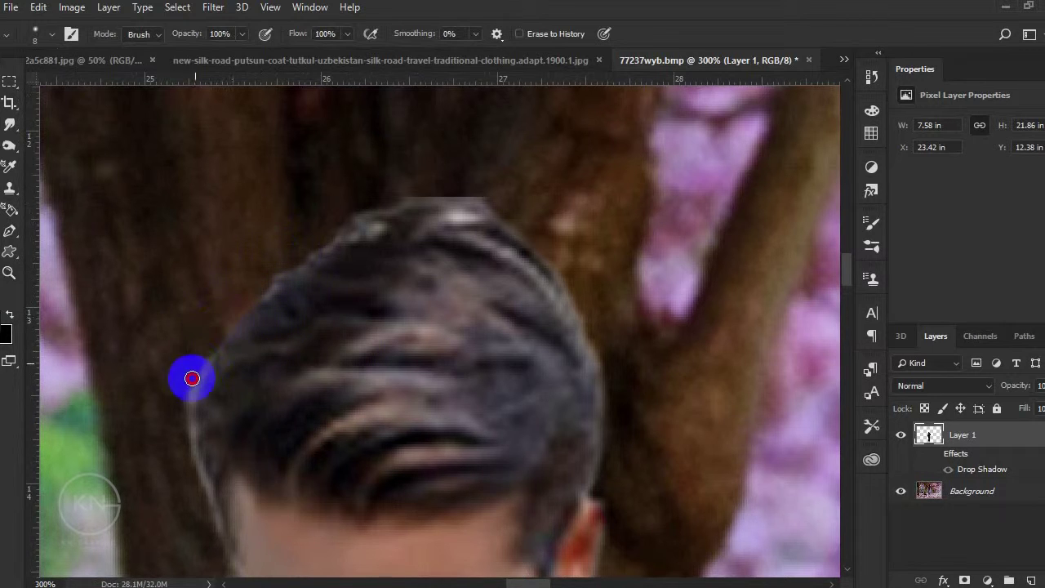
{"action": "mouse_move", "coordinate": [266, 289]}
{"action": "left_mouse_down"}
{"action": "mouse_move", "coordinate": [400, 190]}
{"action": "mouse_move", "coordinate": [474, 187]}
{"action": "mouse_move", "coordinate": [415, 189]}
{"action": "mouse_move", "coordinate": [465, 203]}
{"action": "mouse_move", "coordinate": [461, 212]}
{"action": "mouse_move", "coordinate": [481, 212]}
{"action": "mouse_move", "coordinate": [443, 199]}
{"action": "mouse_move", "coordinate": [480, 203]}
{"action": "left_mouse_up"}
{"action": "scroll", "coordinate": [244, 351], "scroll_direction": "down", "scroll_amount": 3}
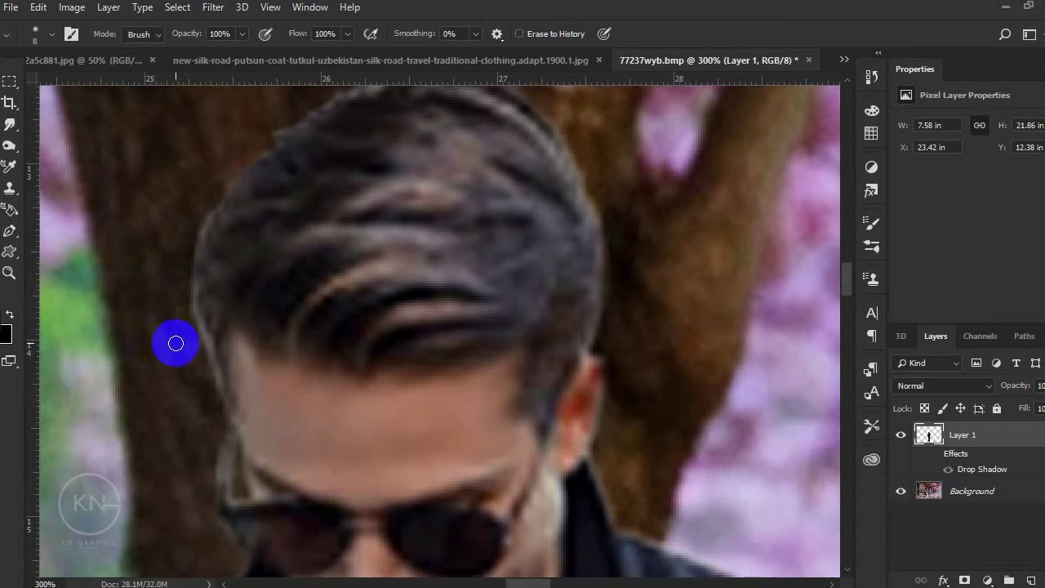
{"action": "left_click_drag", "start_coordinate": [195, 329], "coordinate": [217, 394]}
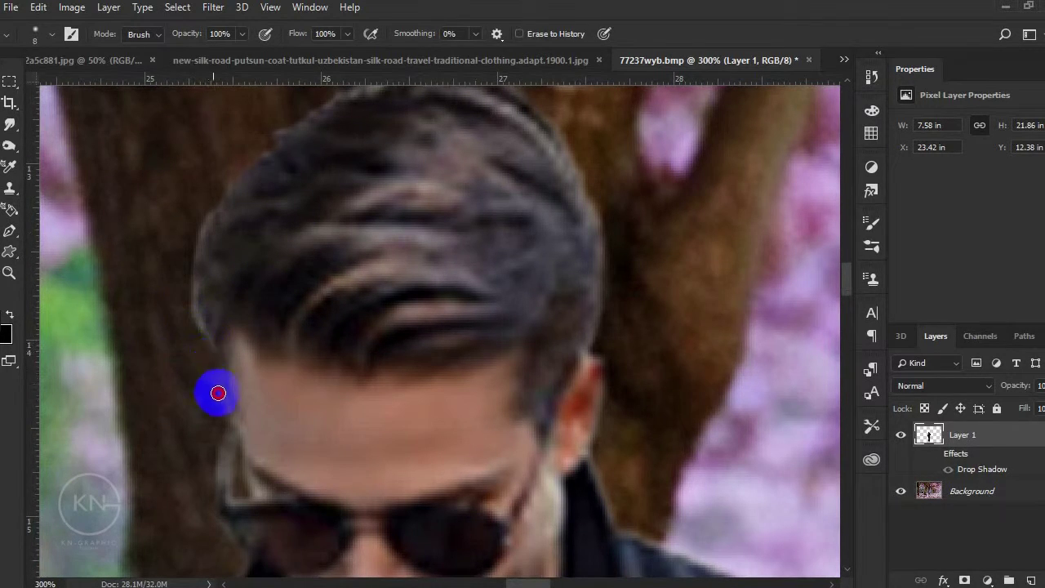
{"action": "left_click_drag", "start_coordinate": [201, 345], "coordinate": [187, 305]}
{"action": "scroll", "coordinate": [147, 368], "scroll_direction": "down", "scroll_amount": 1}
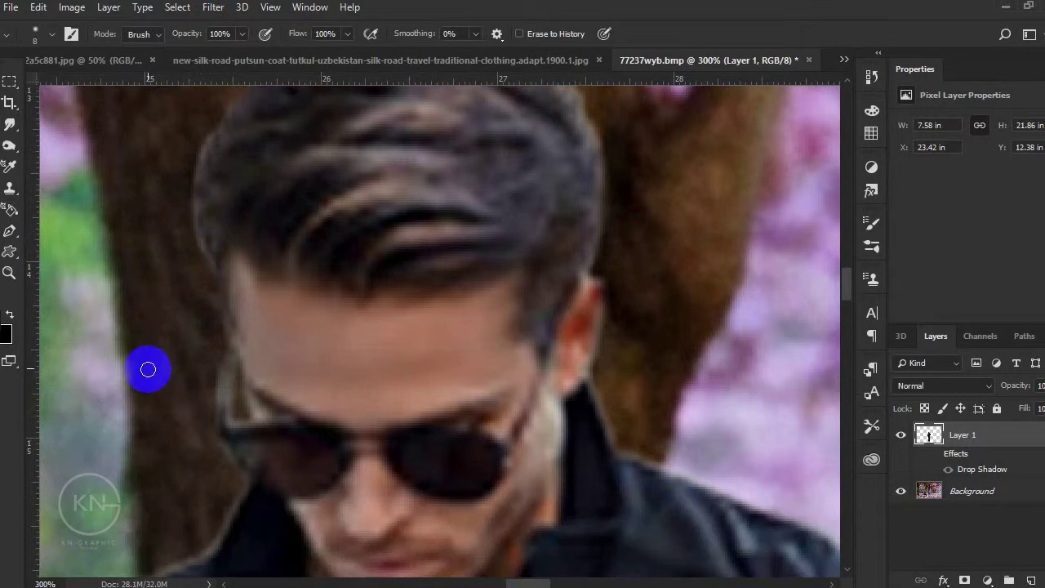
{"action": "scroll", "coordinate": [144, 362], "scroll_direction": "down", "scroll_amount": 1}
{"action": "scroll", "coordinate": [145, 360], "scroll_direction": "down", "scroll_amount": 1}
{"action": "key", "text": "ctrl+0"}
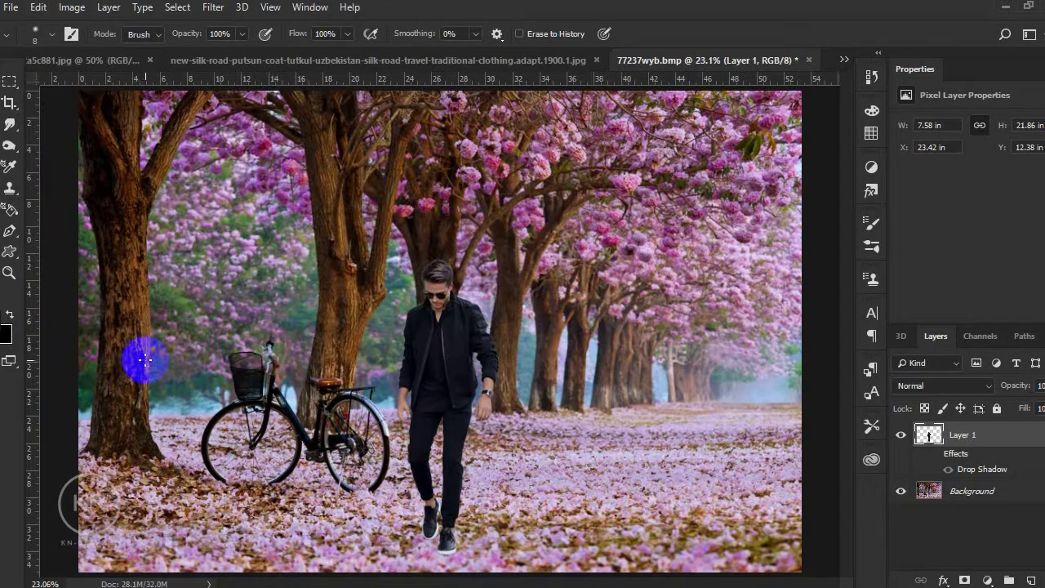
Zoom in on the man's shoes
{"action": "key", "text": "v"}
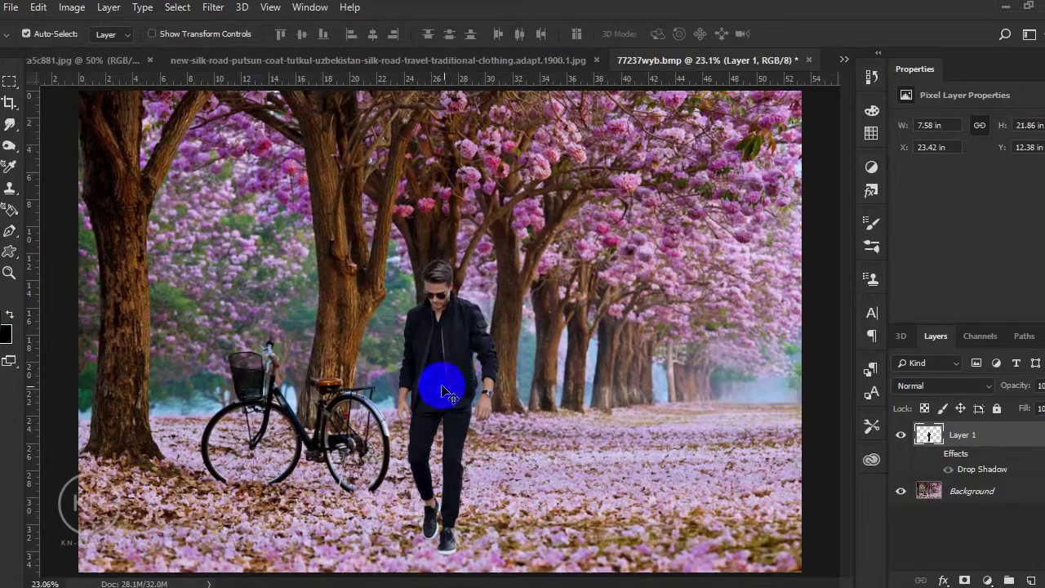
{"action": "left_click_drag", "start_coordinate": [459, 374], "coordinate": [471, 440]}
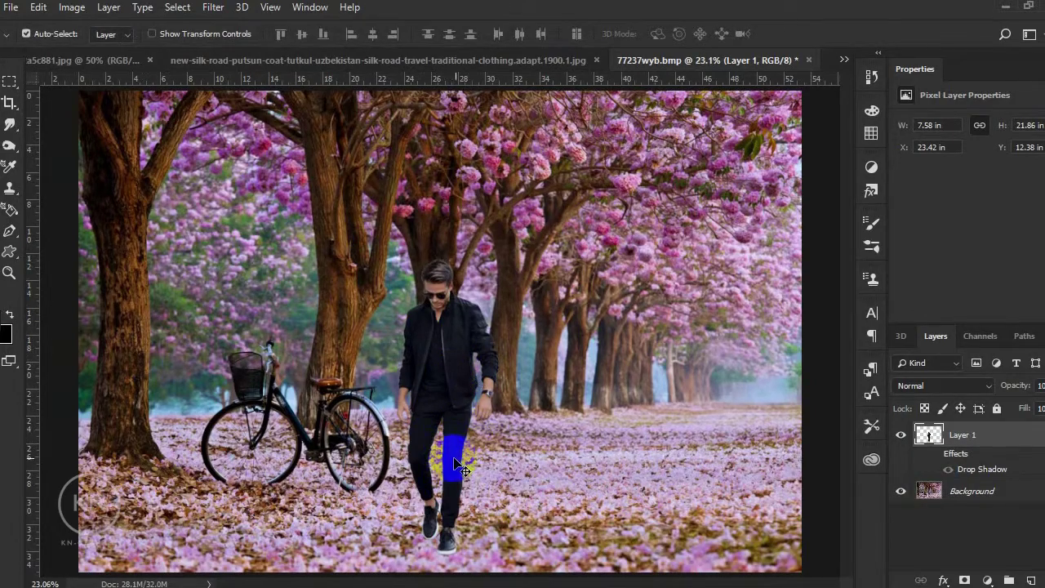
{"action": "key", "text": "z"}
{"action": "left_click", "coordinate": [447, 547]}
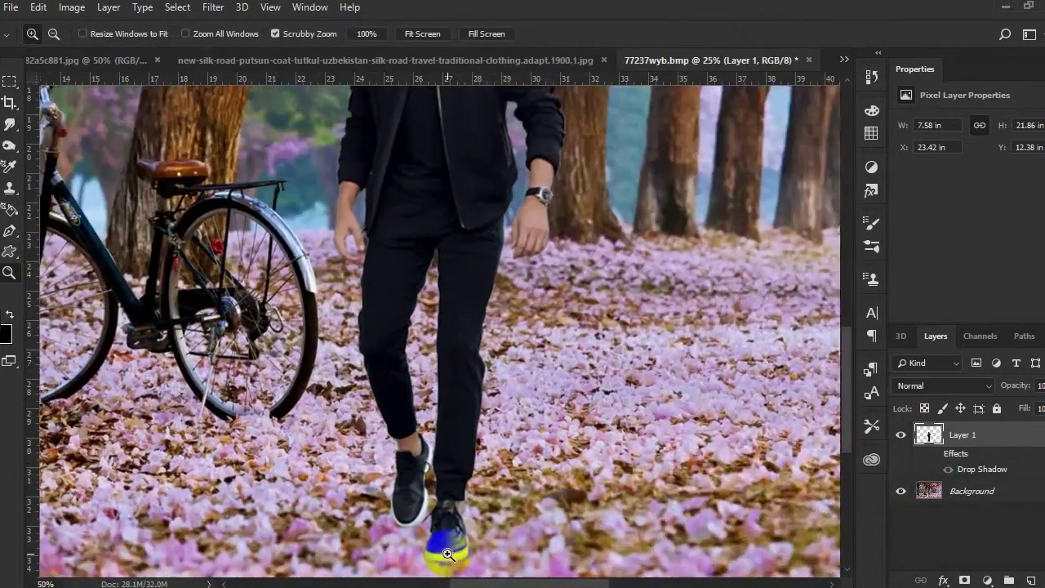
{"action": "left_click_drag", "start_coordinate": [447, 553], "coordinate": [449, 506]}
{"action": "scroll", "coordinate": [450, 482], "scroll_direction": "down", "scroll_amount": 3}
{"action": "left_click", "coordinate": [452, 434]}
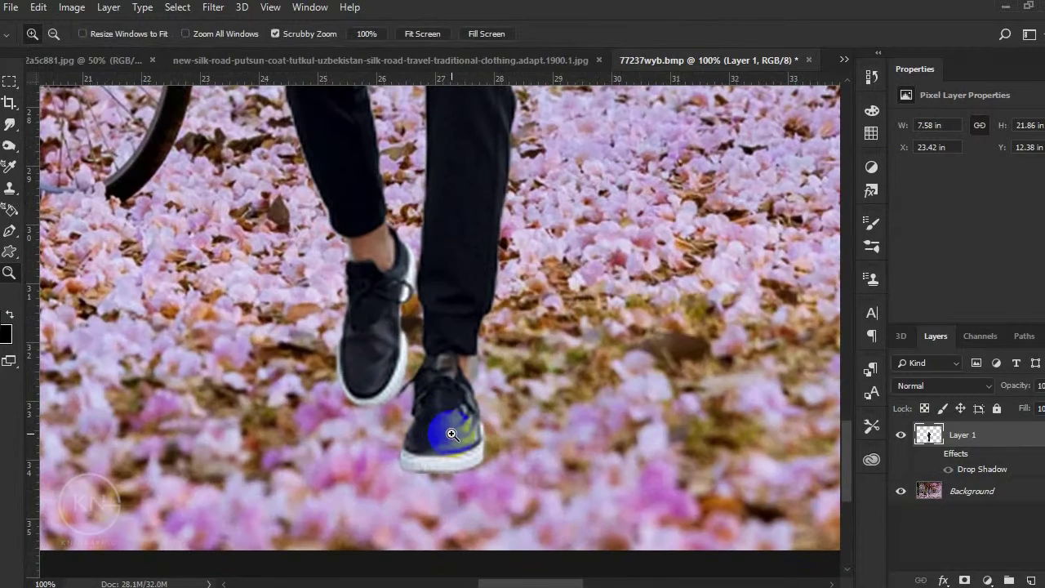
{"action": "key", "text": "v"}
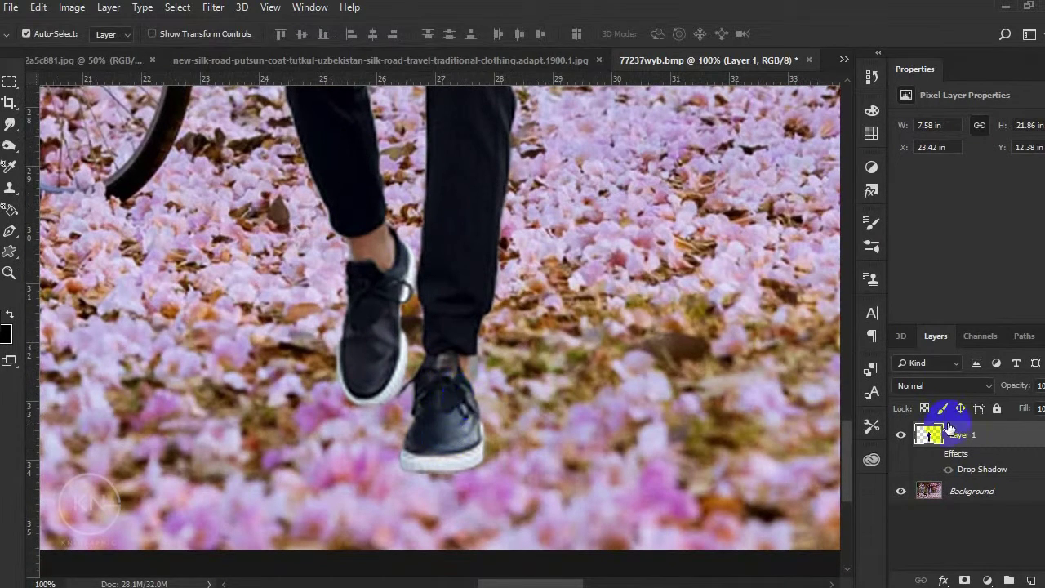
With the man hidden, lasso a patch of petals on the Background and copy it to a new layer
{"action": "left_click", "coordinate": [900, 434]}
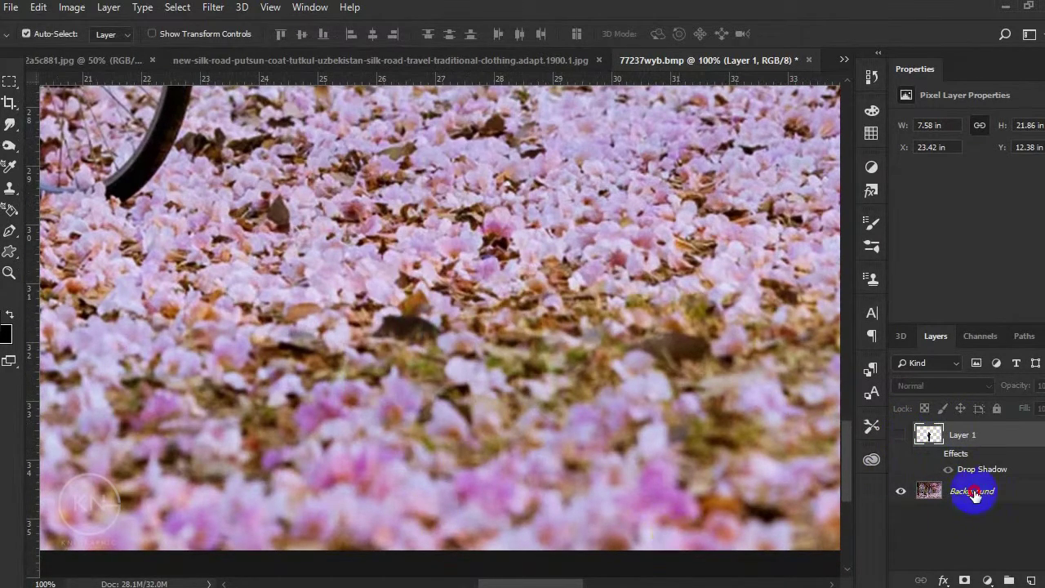
{"action": "left_click", "coordinate": [971, 491]}
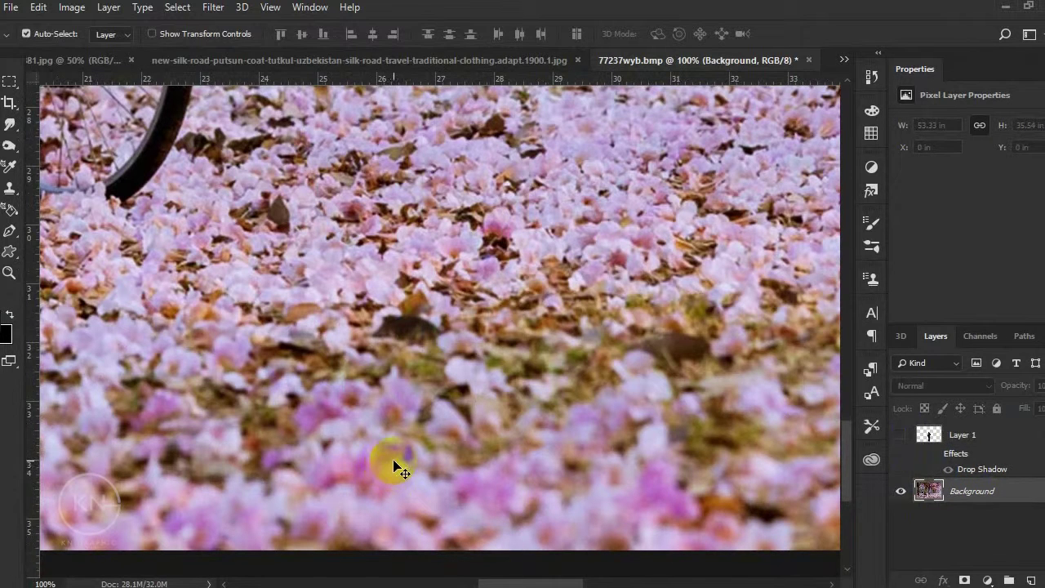
{"action": "left_click", "coordinate": [10, 124]}
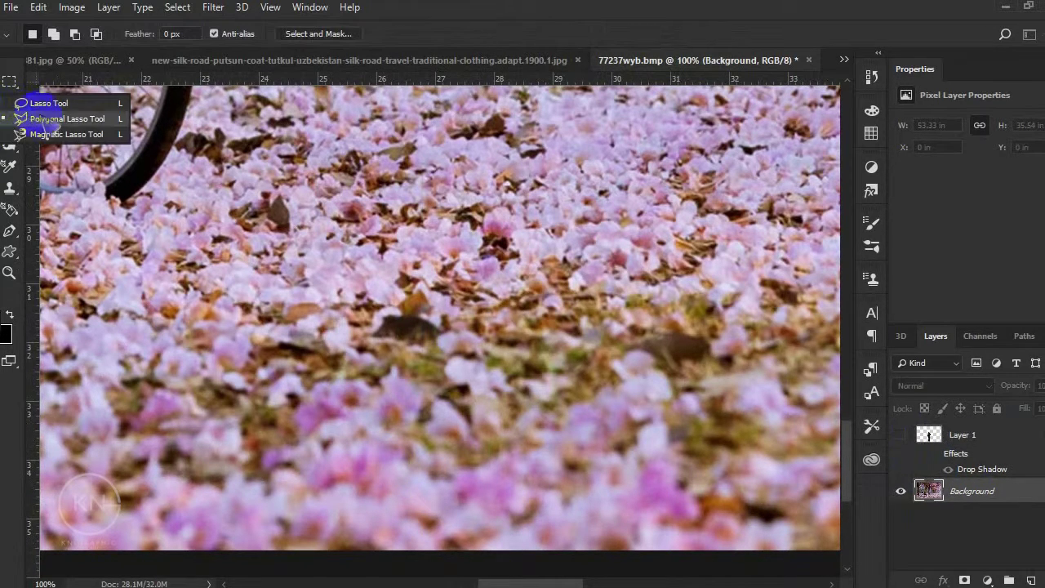
{"action": "left_click", "coordinate": [41, 102]}
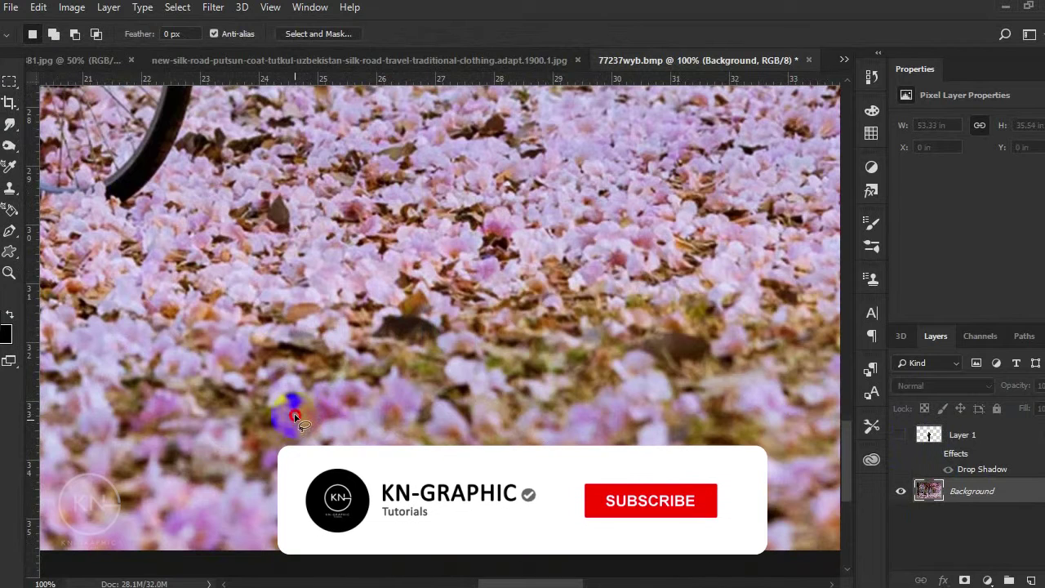
{"action": "mouse_move", "coordinate": [295, 418]}
{"action": "left_mouse_down"}
{"action": "mouse_move", "coordinate": [392, 374]}
{"action": "mouse_move", "coordinate": [425, 400]}
{"action": "mouse_move", "coordinate": [432, 443]}
{"action": "mouse_move", "coordinate": [297, 422]}
{"action": "left_mouse_up"}
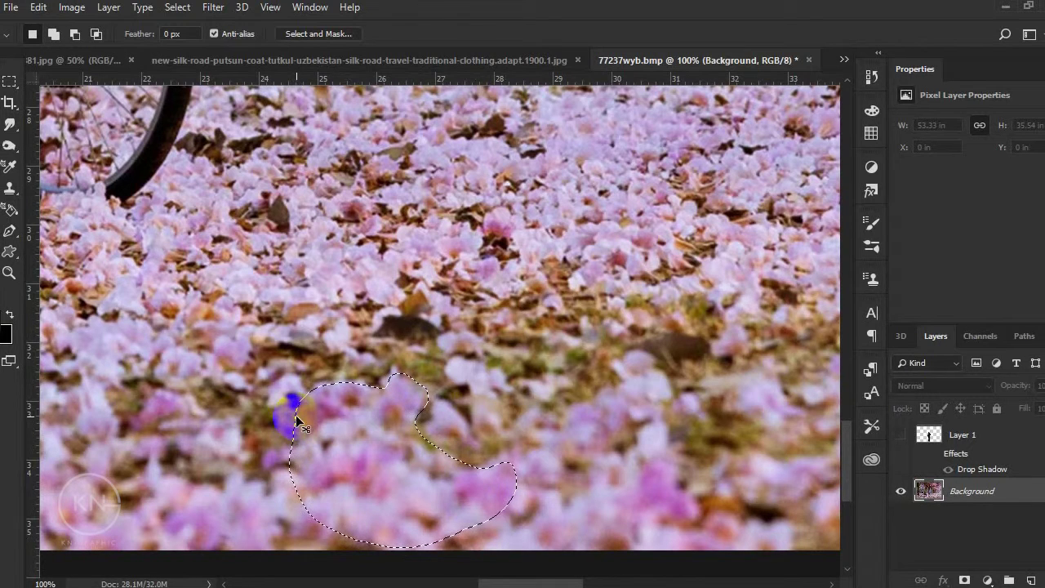
{"action": "key", "text": "ctrl+j"}
Stack the petal patch above the man, try it over the front shoe, then delete that layer
{"action": "left_click", "coordinate": [900, 435]}
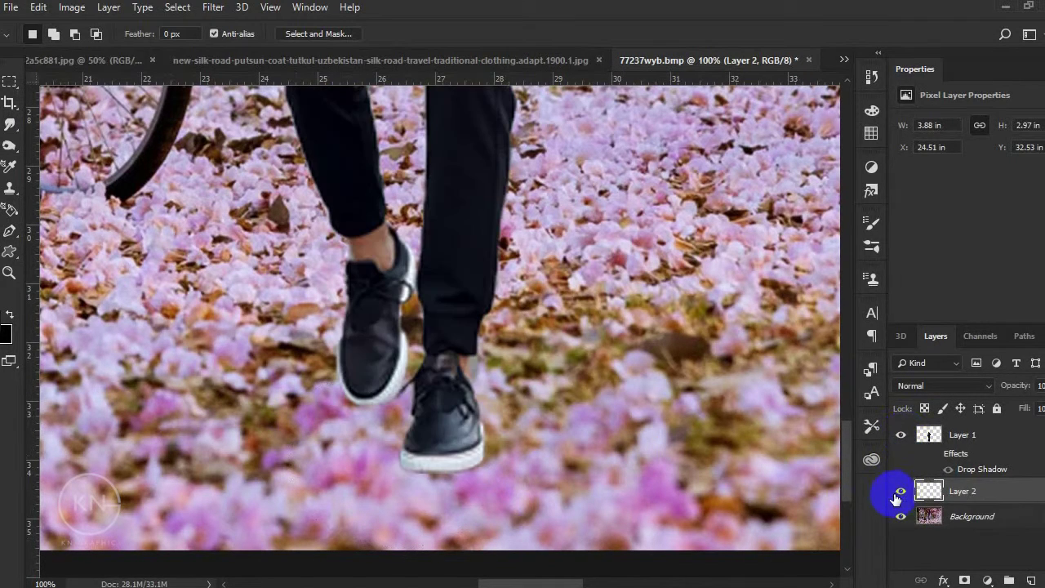
{"action": "left_click_drag", "start_coordinate": [906, 492], "coordinate": [984, 426]}
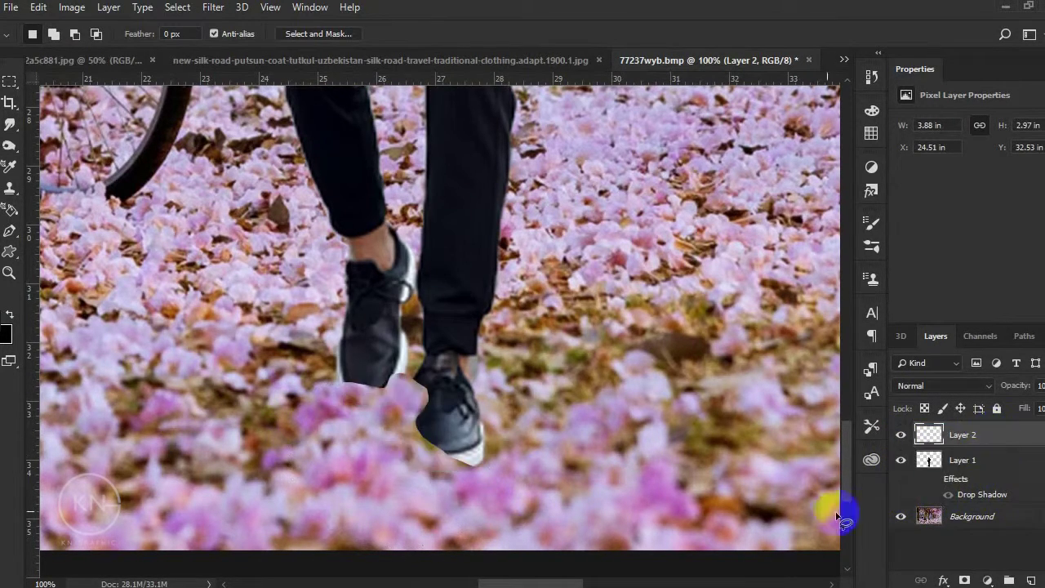
{"action": "key", "text": "v"}
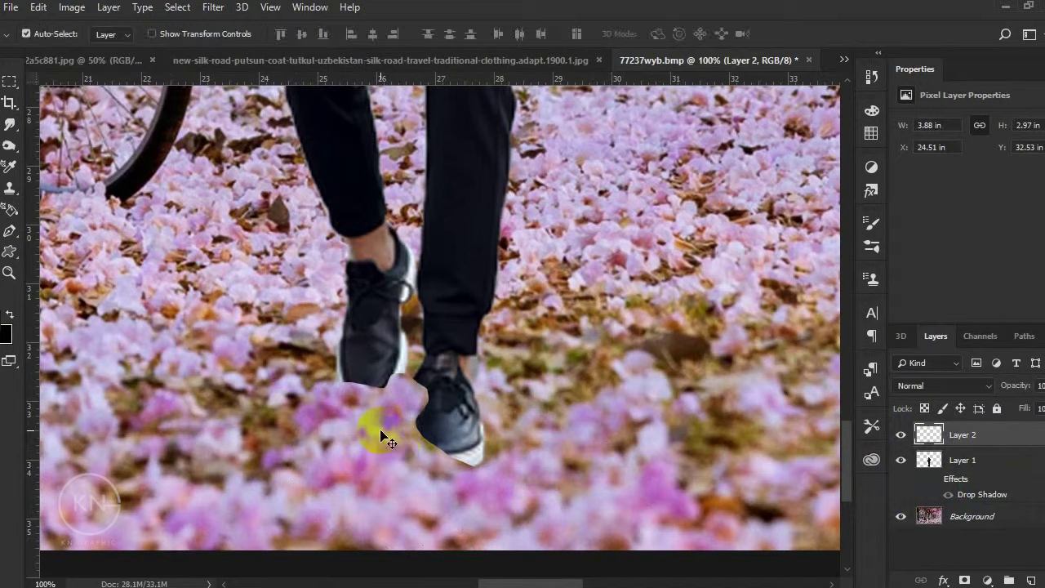
{"action": "mouse_move", "coordinate": [372, 441]}
{"action": "left_mouse_down"}
{"action": "mouse_move", "coordinate": [531, 450]}
{"action": "mouse_move", "coordinate": [513, 484]}
{"action": "mouse_move", "coordinate": [501, 474]}
{"action": "mouse_move", "coordinate": [204, 433]}
{"action": "left_mouse_up"}
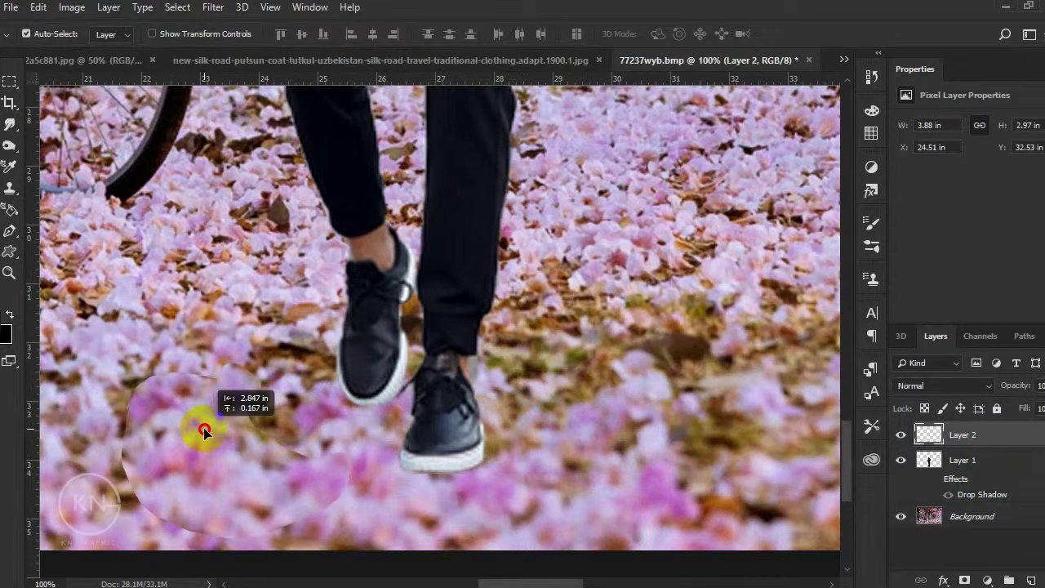
{"action": "left_click_drag", "start_coordinate": [203, 427], "coordinate": [199, 427]}
{"action": "key", "text": "ctrl+z"}
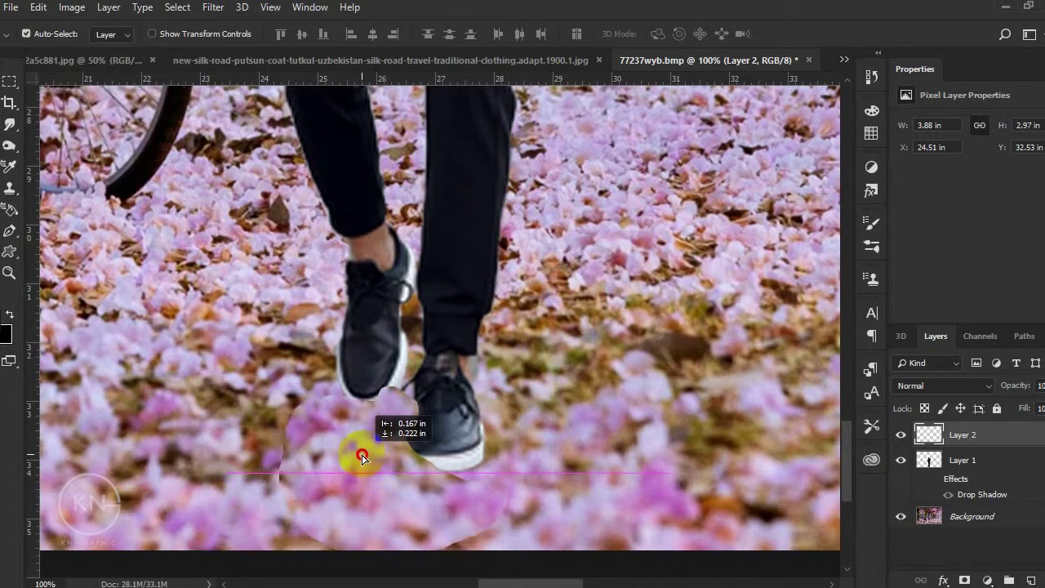
{"action": "mouse_move", "coordinate": [362, 455]}
{"action": "left_mouse_down"}
{"action": "mouse_move", "coordinate": [394, 444]}
{"action": "mouse_move", "coordinate": [381, 431]}
{"action": "left_mouse_up"}
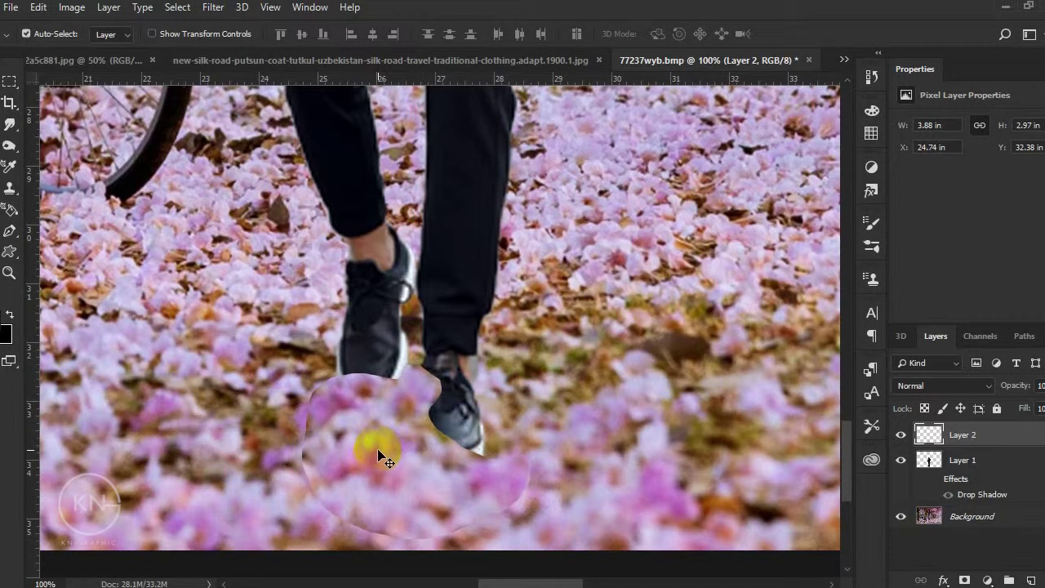
{"action": "key", "text": "Delete"}
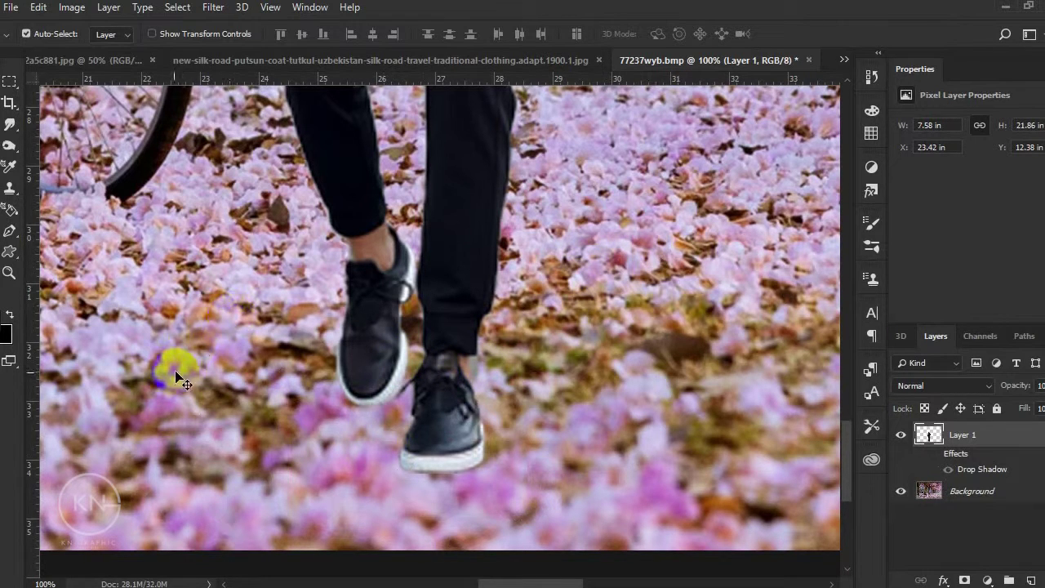
Copy a lassoed petal patch to a new layer above the man and place it on the left shoe's heel
{"action": "left_click", "coordinate": [10, 124]}
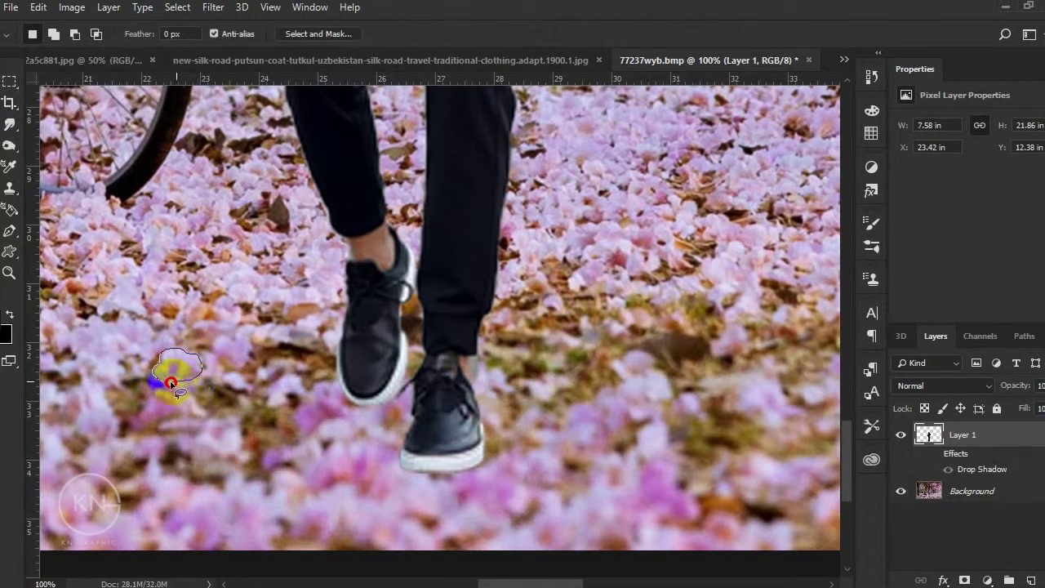
{"action": "left_click_drag", "start_coordinate": [170, 382], "coordinate": [171, 383]}
{"action": "left_click", "coordinate": [954, 493]}
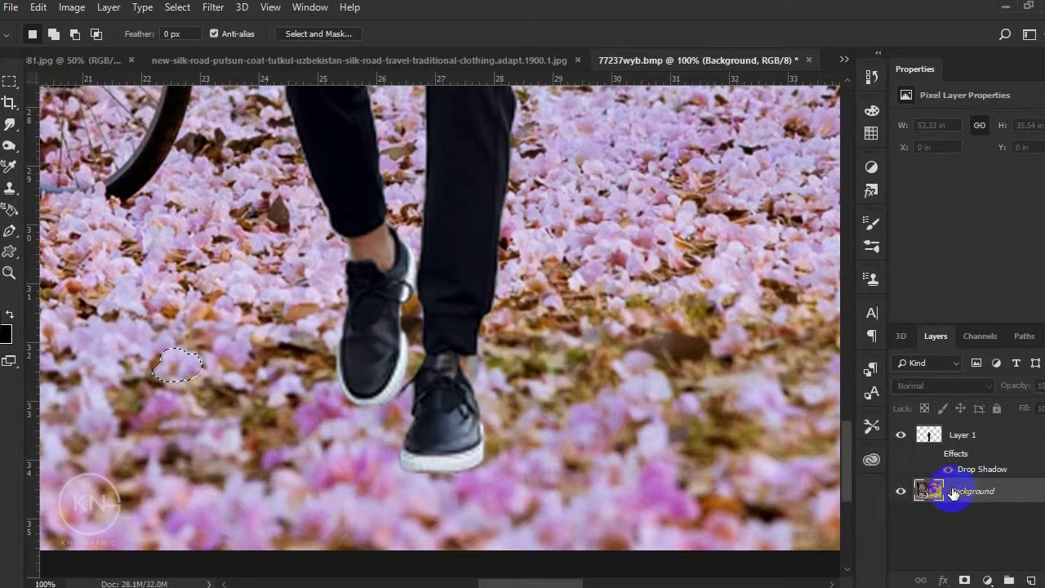
{"action": "key", "text": "ctrl+j"}
{"action": "key", "text": "v"}
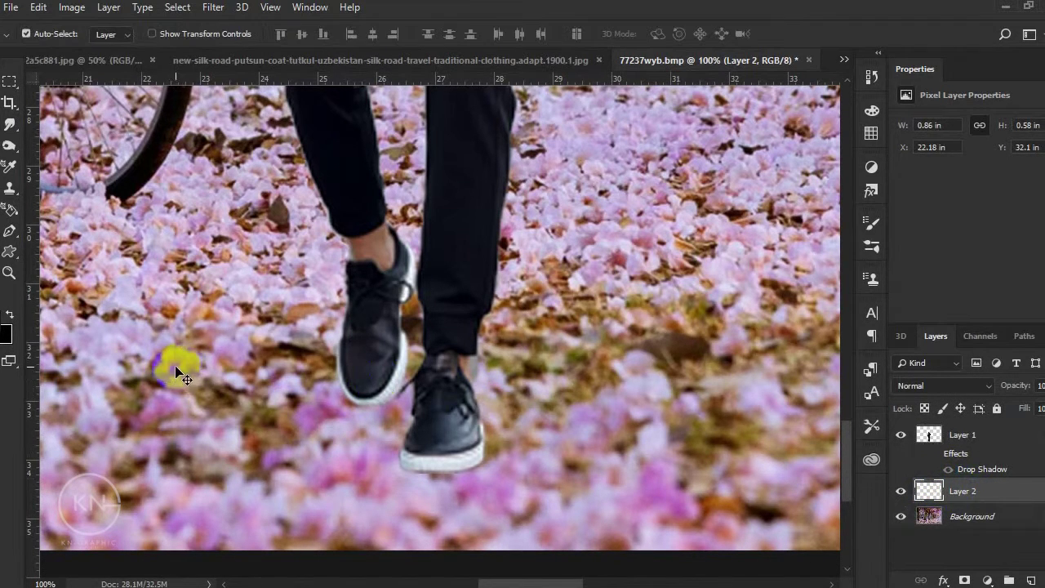
{"action": "left_click_drag", "start_coordinate": [181, 377], "coordinate": [343, 402]}
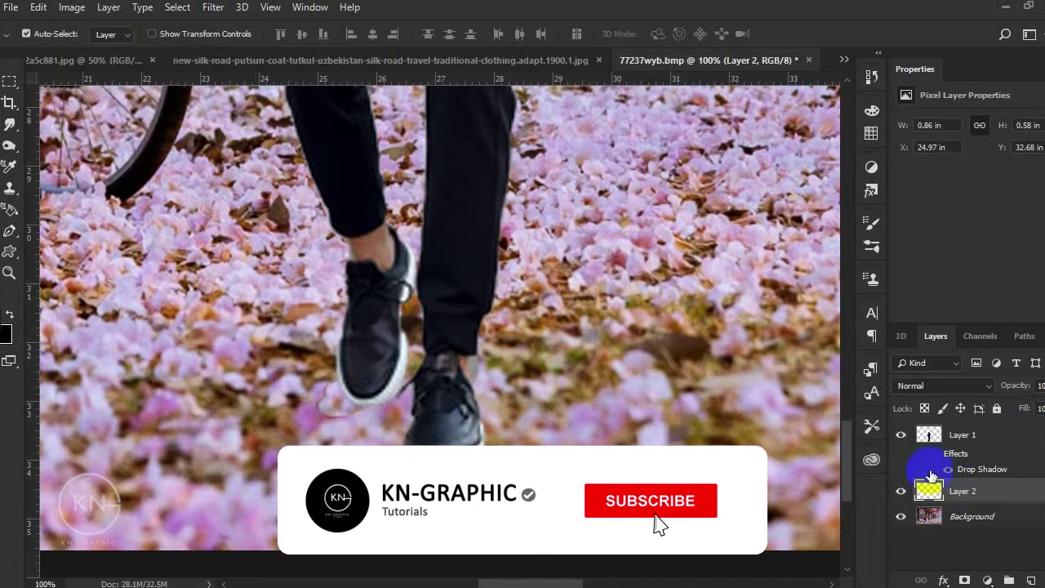
{"action": "left_click_drag", "start_coordinate": [932, 475], "coordinate": [983, 431]}
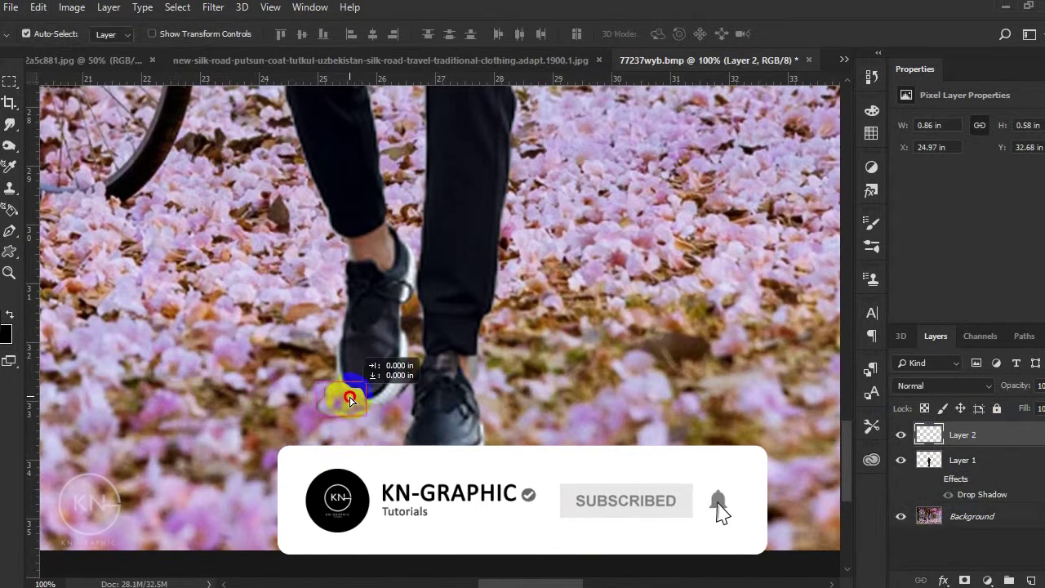
{"action": "mouse_move", "coordinate": [349, 400]}
{"action": "left_mouse_down"}
{"action": "mouse_move", "coordinate": [364, 406]}
{"action": "mouse_move", "coordinate": [368, 440]}
{"action": "left_mouse_up"}
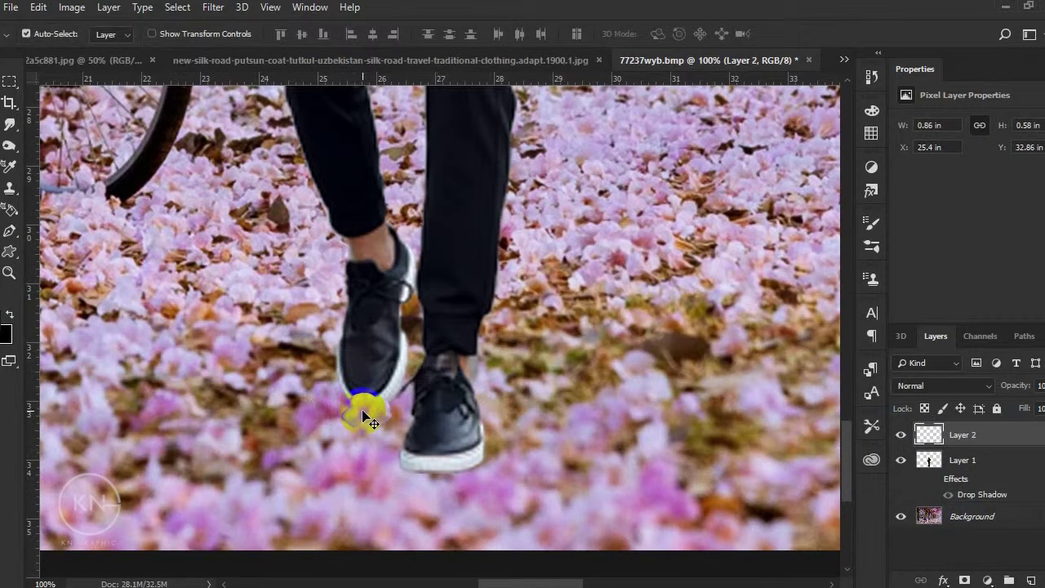
{"action": "mouse_move", "coordinate": [371, 418]}
{"action": "left_mouse_down"}
{"action": "mouse_move", "coordinate": [328, 382]}
{"action": "mouse_move", "coordinate": [382, 410]}
{"action": "mouse_move", "coordinate": [374, 415]}
{"action": "left_mouse_up"}
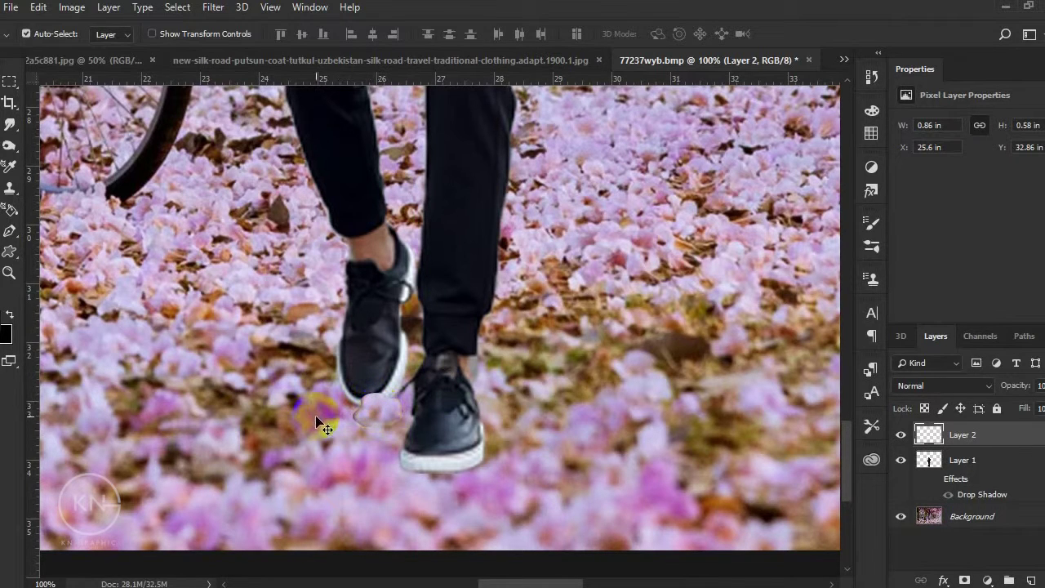
Erase the patch's hard edge beside the left shoe
{"action": "key", "text": "b"}
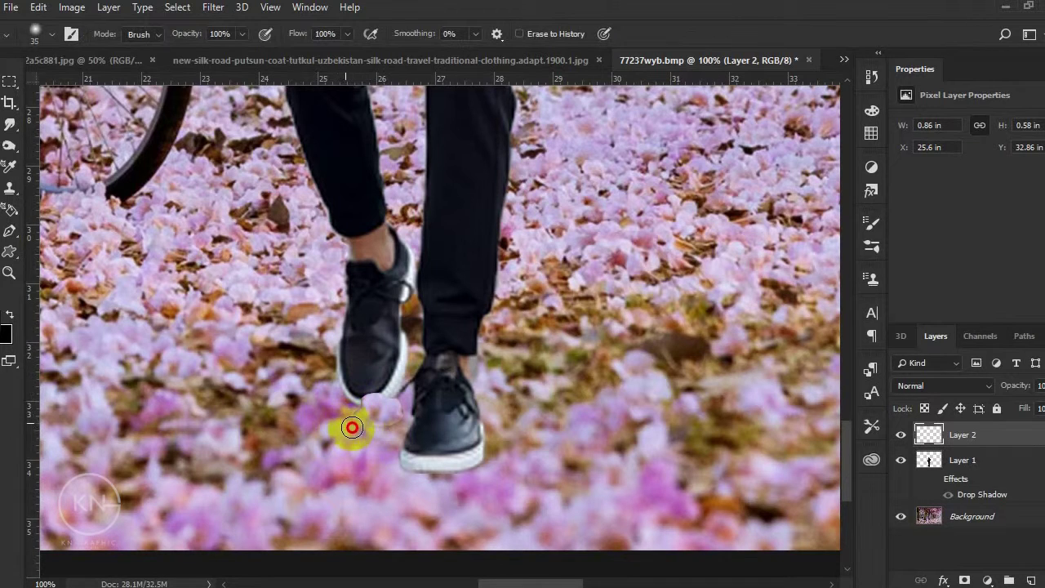
{"action": "mouse_move", "coordinate": [351, 421]}
{"action": "left_mouse_down"}
{"action": "mouse_move", "coordinate": [370, 438]}
{"action": "mouse_move", "coordinate": [415, 415]}
{"action": "mouse_move", "coordinate": [389, 361]}
{"action": "mouse_move", "coordinate": [383, 378]}
{"action": "mouse_move", "coordinate": [352, 397]}
{"action": "mouse_move", "coordinate": [368, 385]}
{"action": "left_mouse_up"}
{"action": "left_click", "coordinate": [288, 414]}
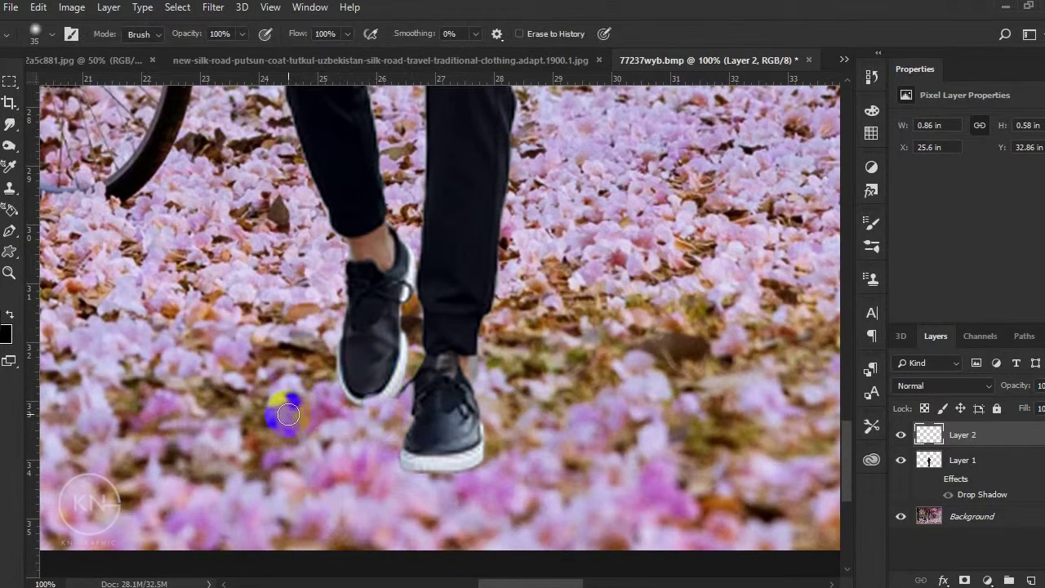
Alt-drag petal patch copies under the right shoe and heel, plus one beside the left shoe
{"action": "key", "text": "v"}
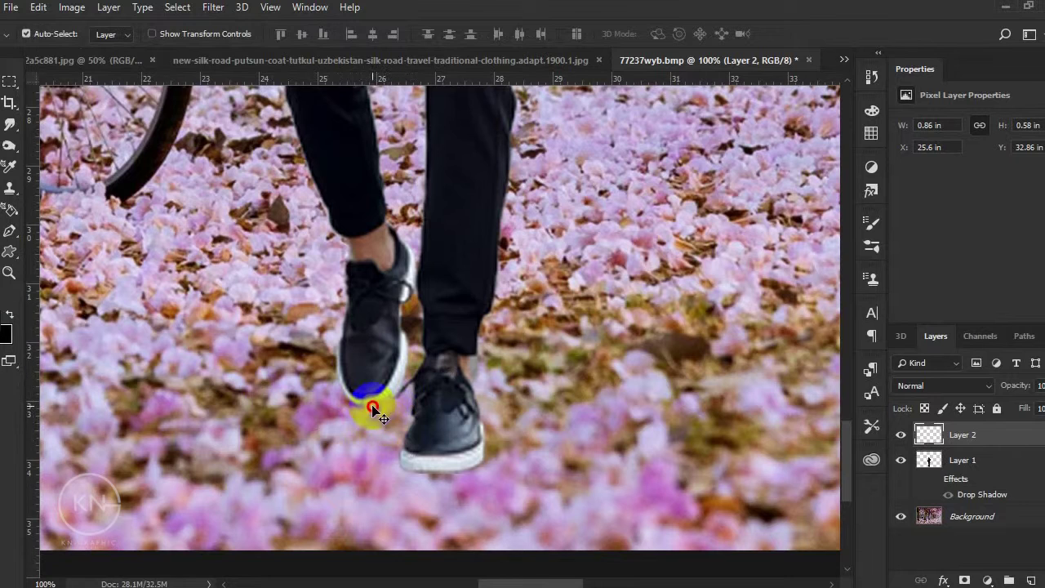
{"action": "mouse_move", "coordinate": [373, 410]}
{"action": "left_mouse_down"}
{"action": "mouse_move", "coordinate": [486, 458]}
{"action": "mouse_move", "coordinate": [482, 478]}
{"action": "mouse_move", "coordinate": [423, 474]}
{"action": "left_mouse_up"}
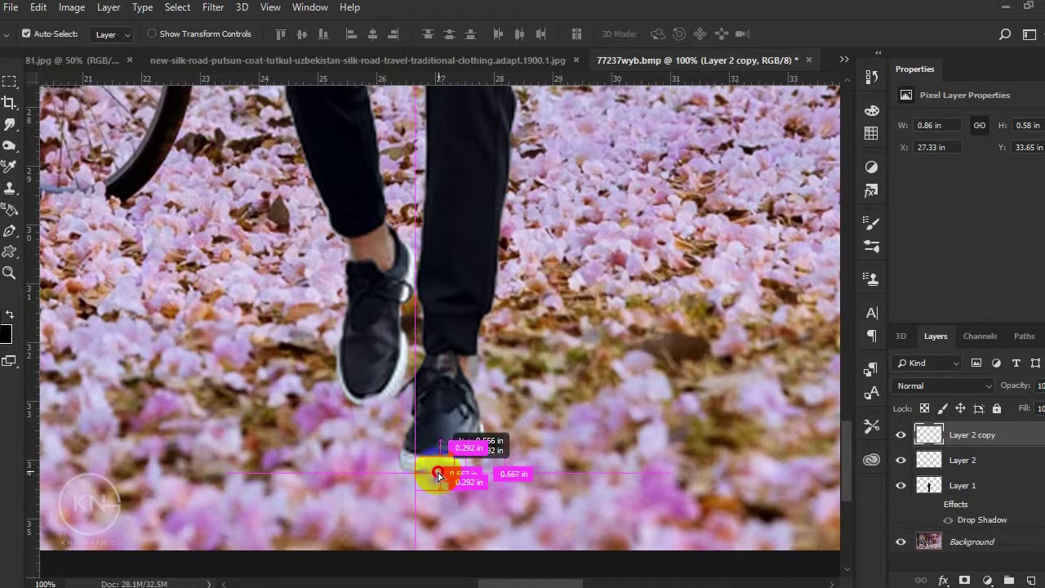
{"action": "left_click_drag", "start_coordinate": [423, 474], "coordinate": [430, 473]}
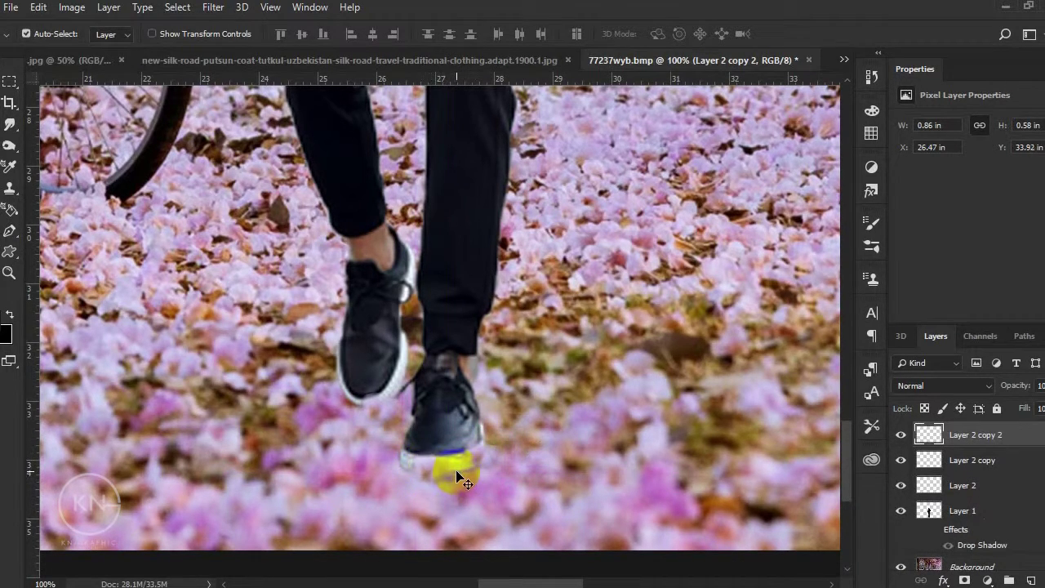
{"action": "mouse_move", "coordinate": [457, 477]}
{"action": "left_mouse_down"}
{"action": "mouse_move", "coordinate": [424, 476]}
{"action": "mouse_move", "coordinate": [421, 466]}
{"action": "left_mouse_up"}
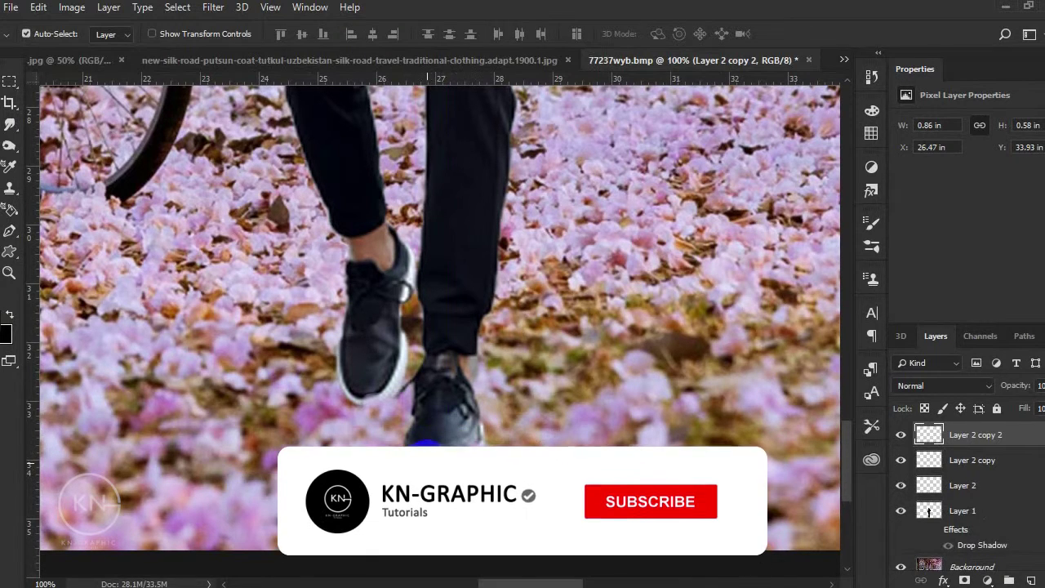
{"action": "left_click_drag", "start_coordinate": [457, 437], "coordinate": [431, 430]}
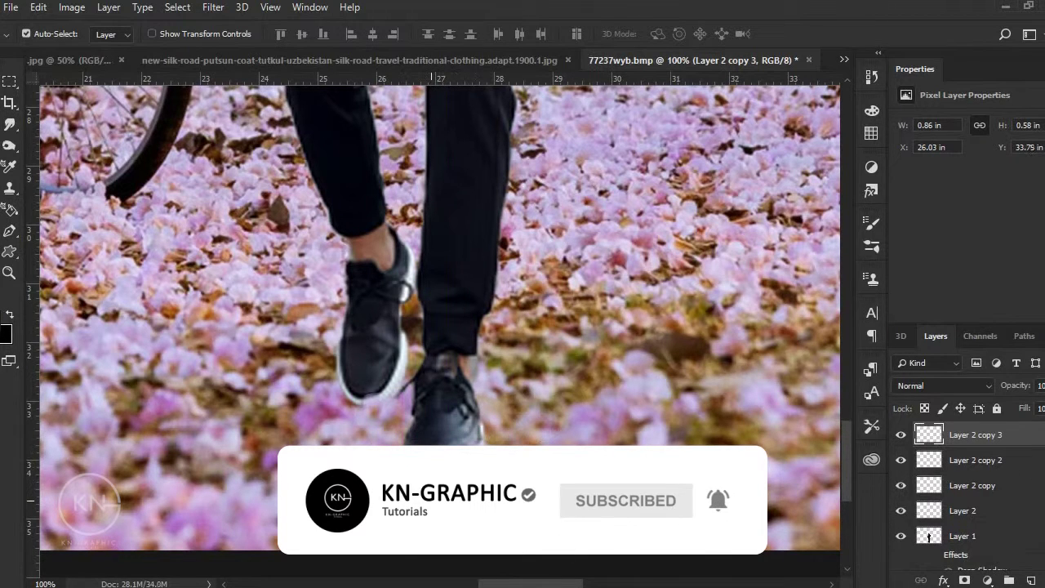
{"action": "left_click_drag", "start_coordinate": [433, 503], "coordinate": [433, 506]}
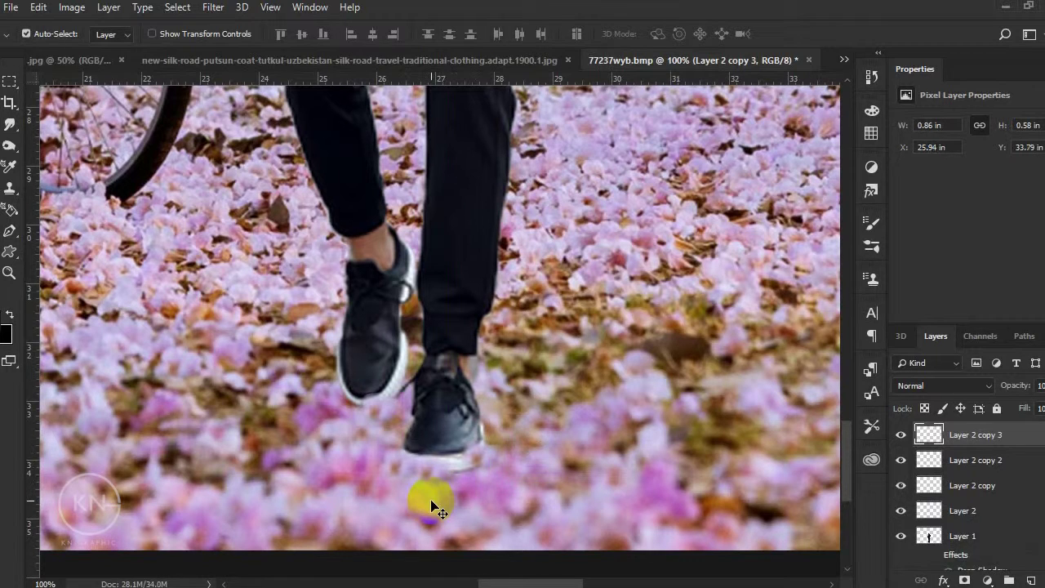
{"action": "mouse_move", "coordinate": [433, 501]}
{"action": "left_mouse_down"}
{"action": "mouse_move", "coordinate": [325, 363]}
{"action": "mouse_move", "coordinate": [330, 342]}
{"action": "left_mouse_up"}
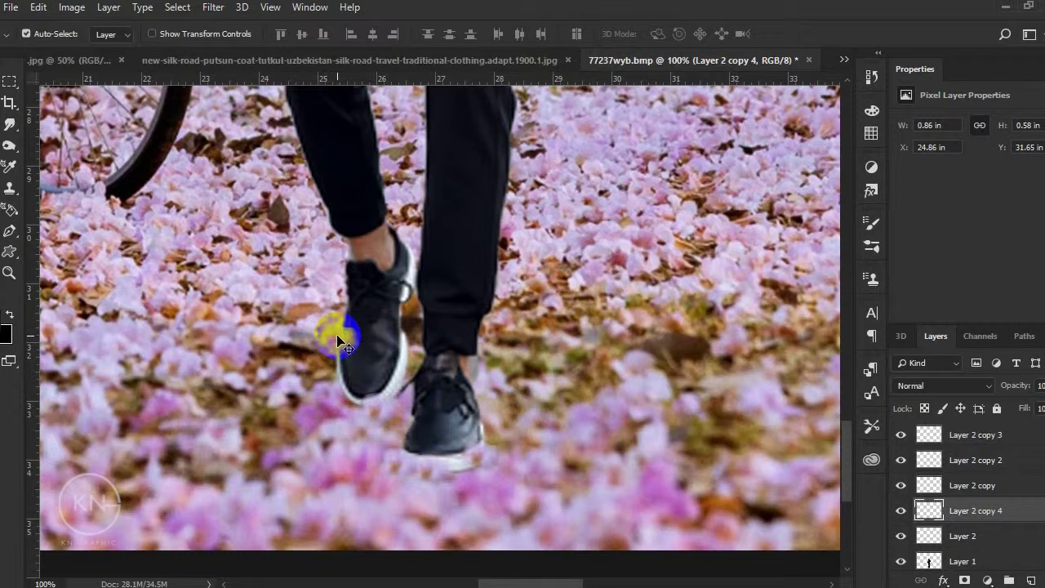
Erase the hard edges of Layer 2 copy 4 beside the left shoe and fit the whole composition
{"action": "key", "text": "e"}
{"action": "mouse_move", "coordinate": [345, 327]}
{"action": "left_mouse_down"}
{"action": "mouse_move", "coordinate": [359, 317]}
{"action": "mouse_move", "coordinate": [362, 350]}
{"action": "mouse_move", "coordinate": [361, 310]}
{"action": "mouse_move", "coordinate": [360, 385]}
{"action": "mouse_move", "coordinate": [302, 335]}
{"action": "left_mouse_up"}
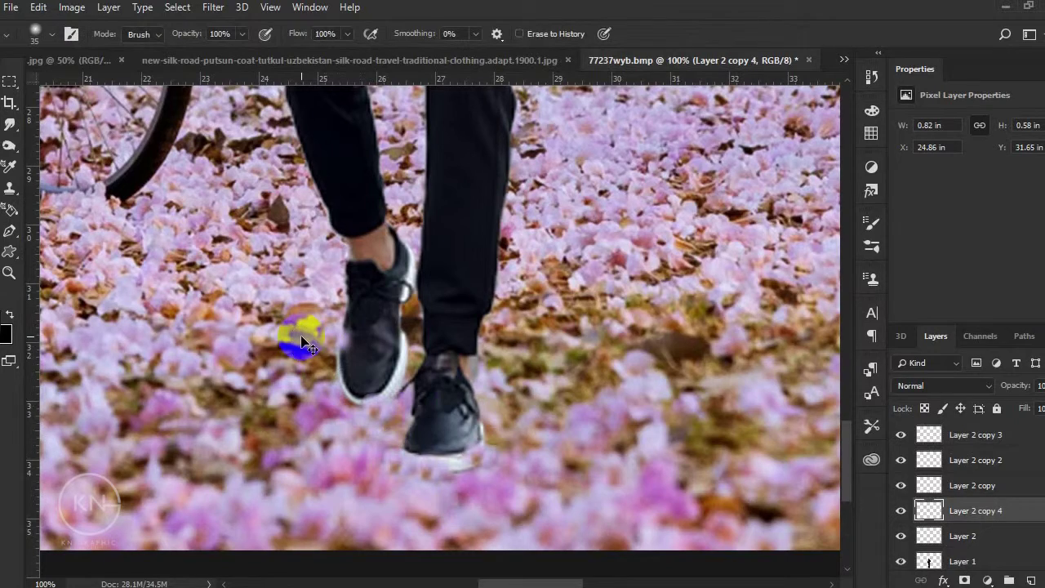
{"action": "key", "text": "ctrl+0"}
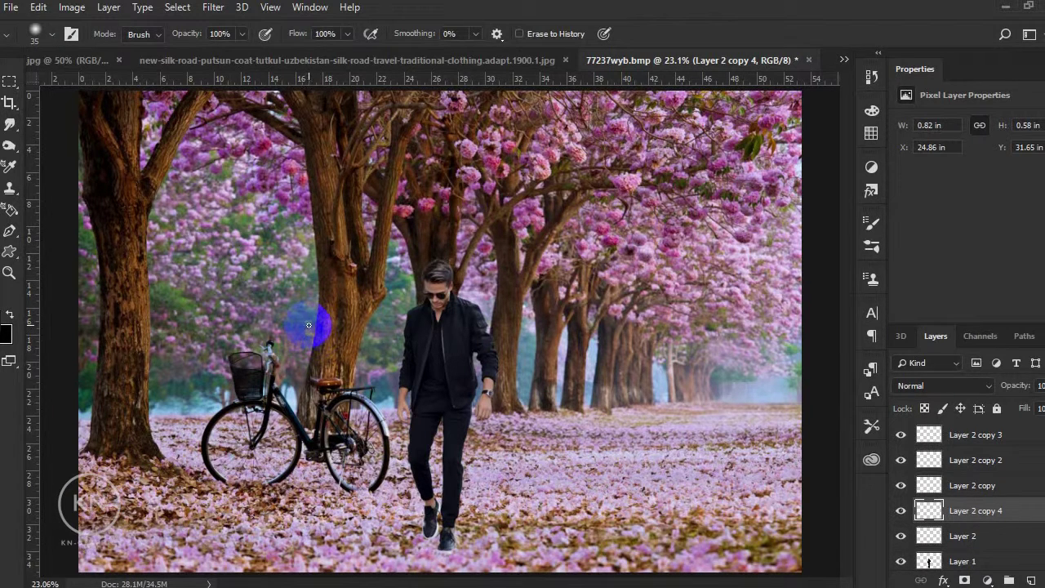
{"action": "key", "text": "v"}
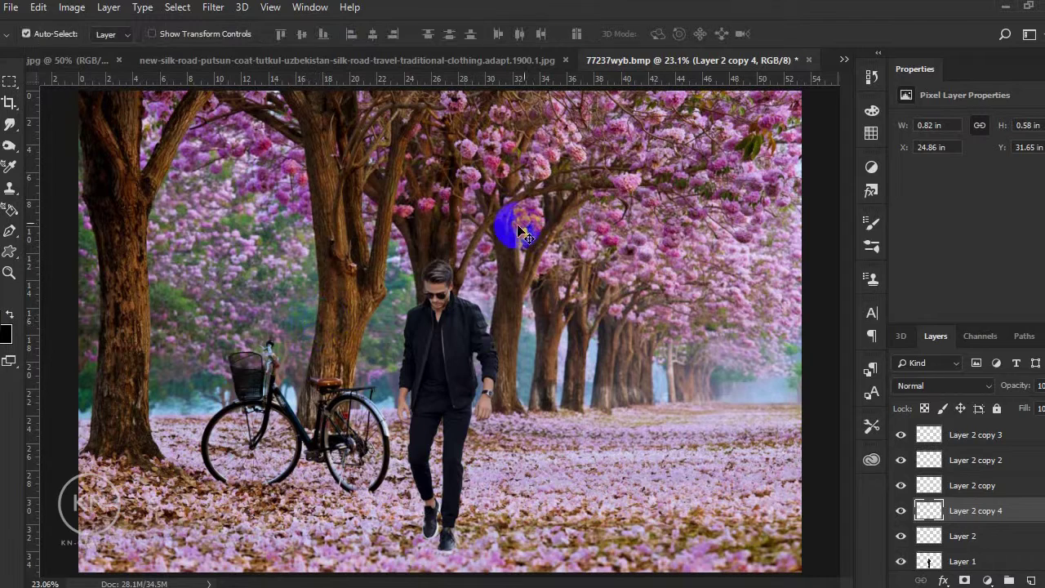
{"action": "left_click", "coordinate": [602, 184]}
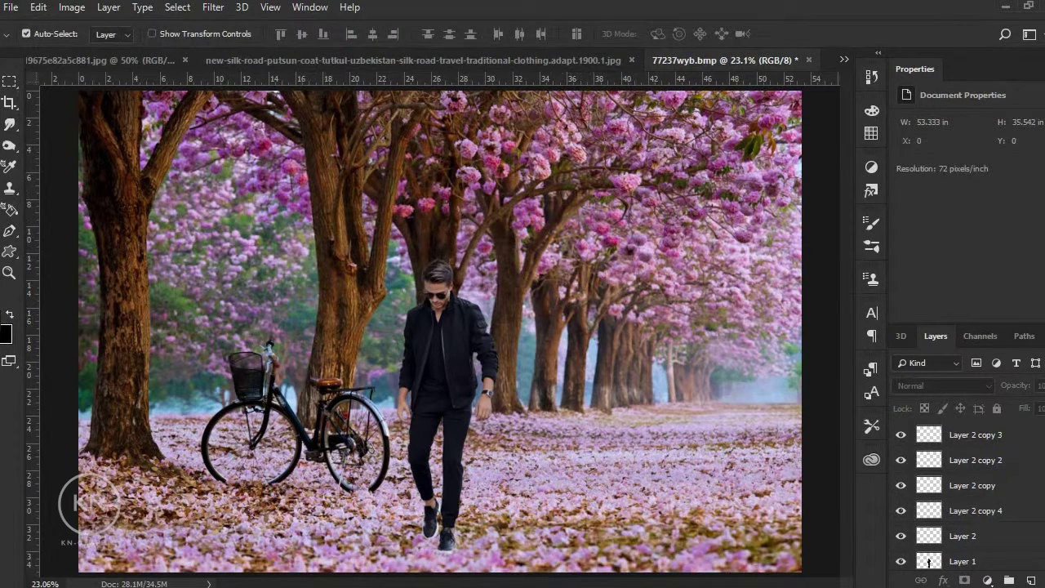
Duplicate the Background layer and apply Filter > Blur > Average to the copy
{"action": "scroll", "coordinate": [963, 489], "scroll_direction": "down", "scroll_amount": 3}
{"action": "left_click_drag", "start_coordinate": [1038, 559], "coordinate": [1031, 579]}
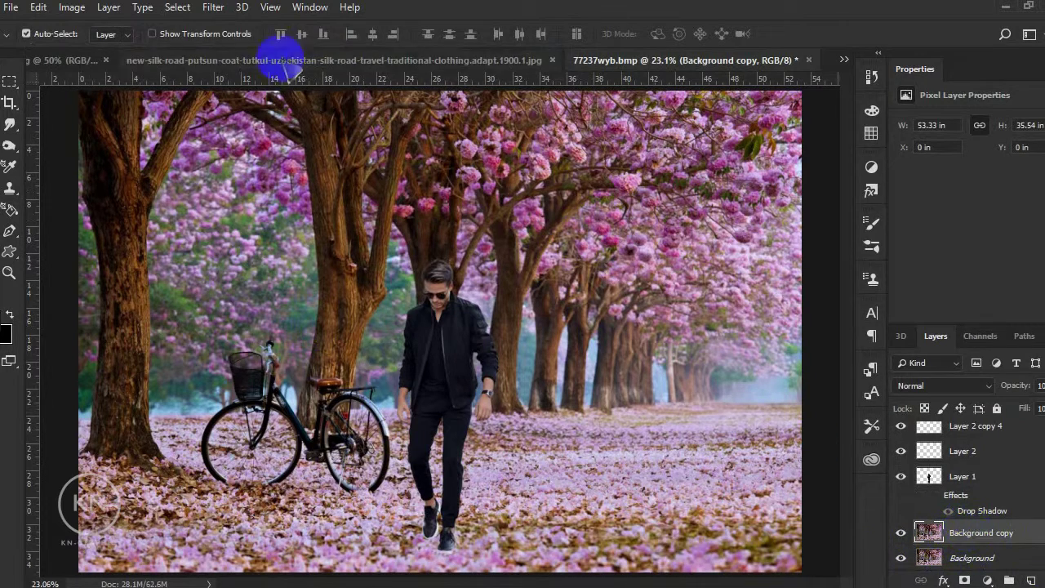
{"action": "left_click", "coordinate": [213, 7]}
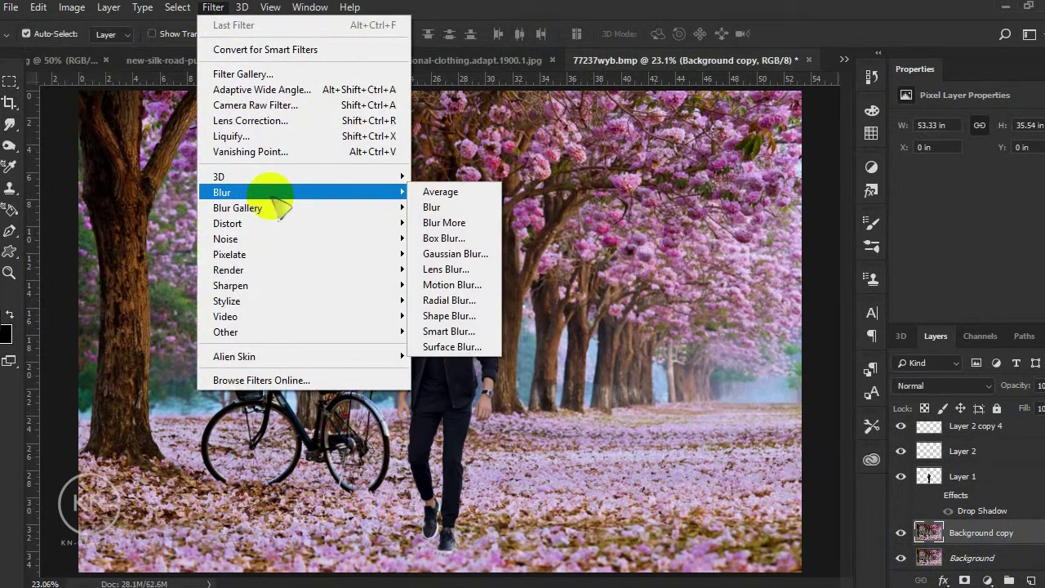
{"action": "left_click", "coordinate": [441, 194]}
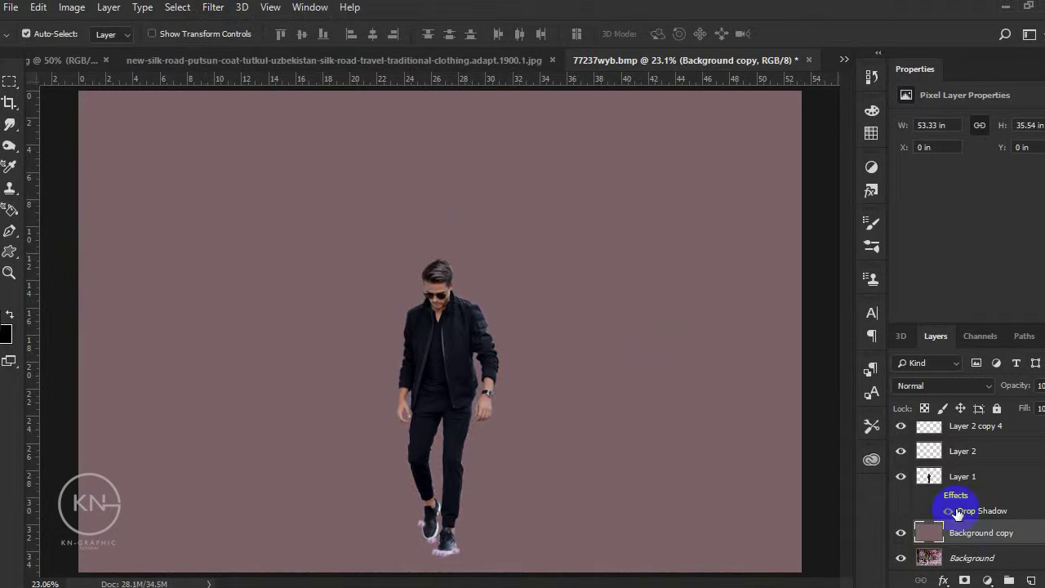
Add a Levels adjustment neutralised with the grey-point eyedropper, then delete the averaged Background copy
{"action": "left_click", "coordinate": [871, 167]}
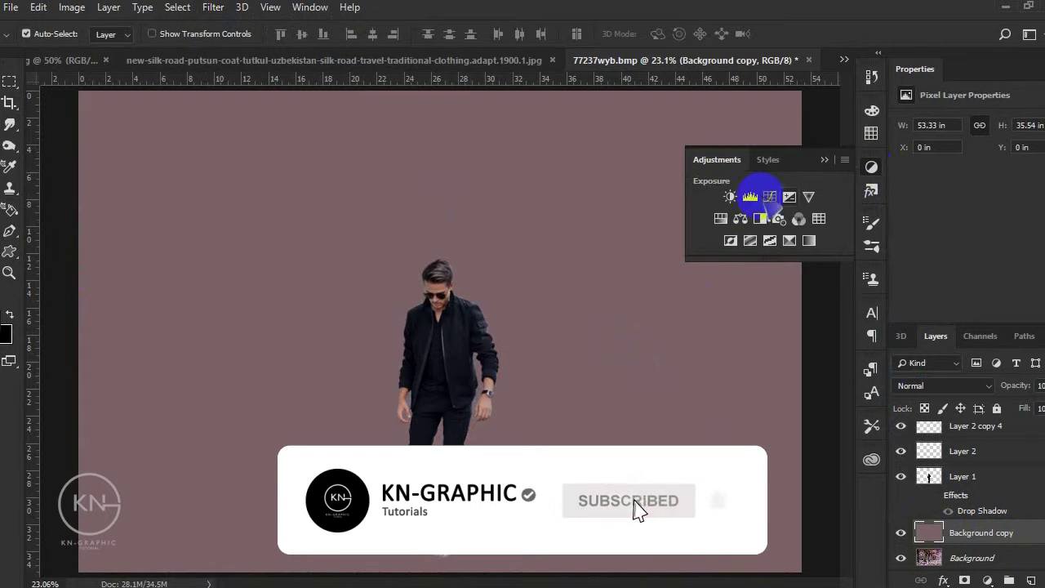
{"action": "left_click", "coordinate": [749, 197]}
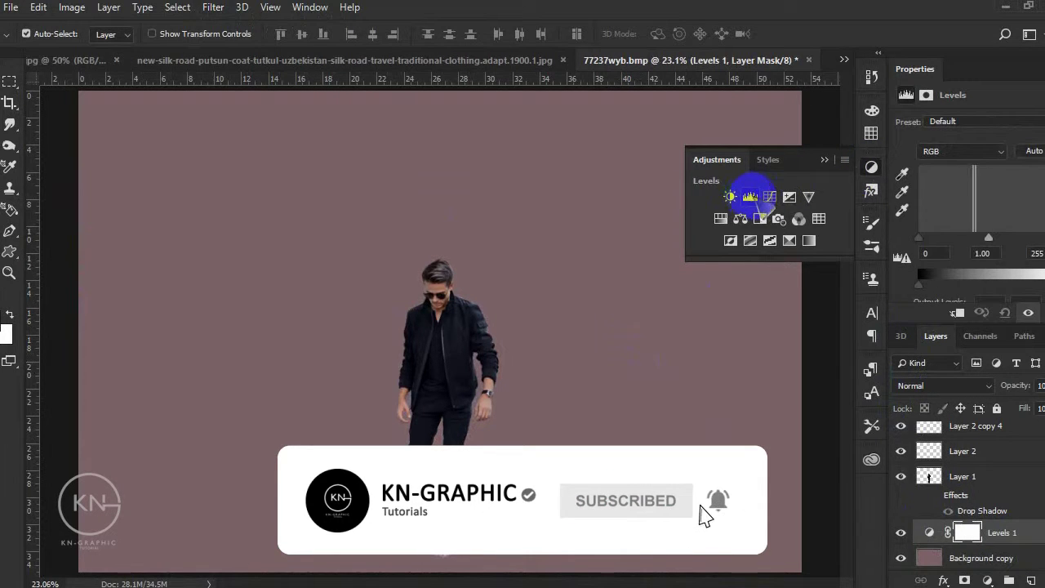
{"action": "left_click", "coordinate": [902, 192]}
{"action": "left_click", "coordinate": [631, 234]}
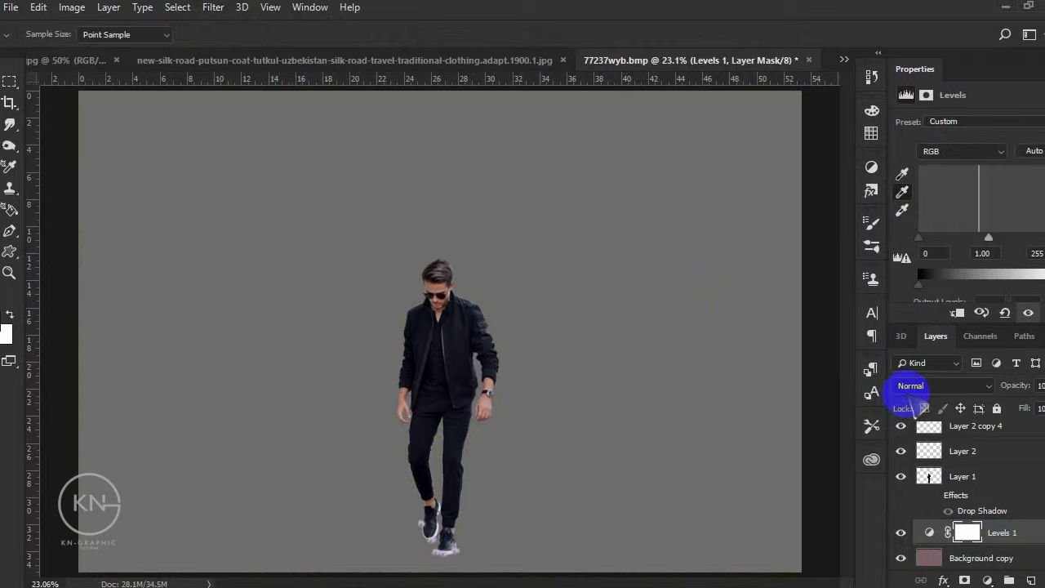
{"action": "key", "text": "v"}
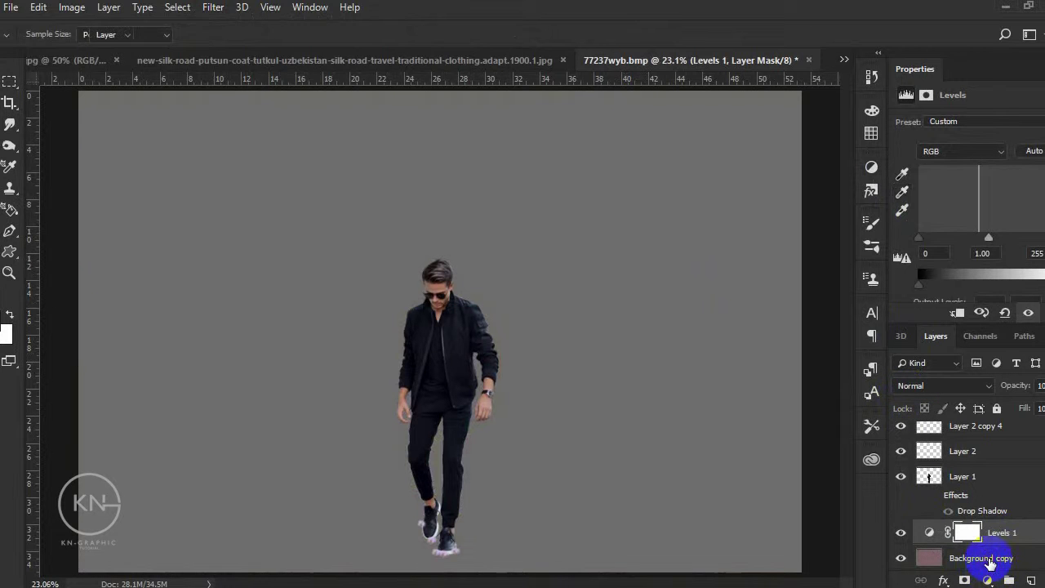
{"action": "mouse_move", "coordinate": [1000, 557]}
{"action": "left_mouse_down"}
{"action": "mouse_move", "coordinate": [1029, 563]}
{"action": "mouse_move", "coordinate": [1031, 578]}
{"action": "left_mouse_up"}
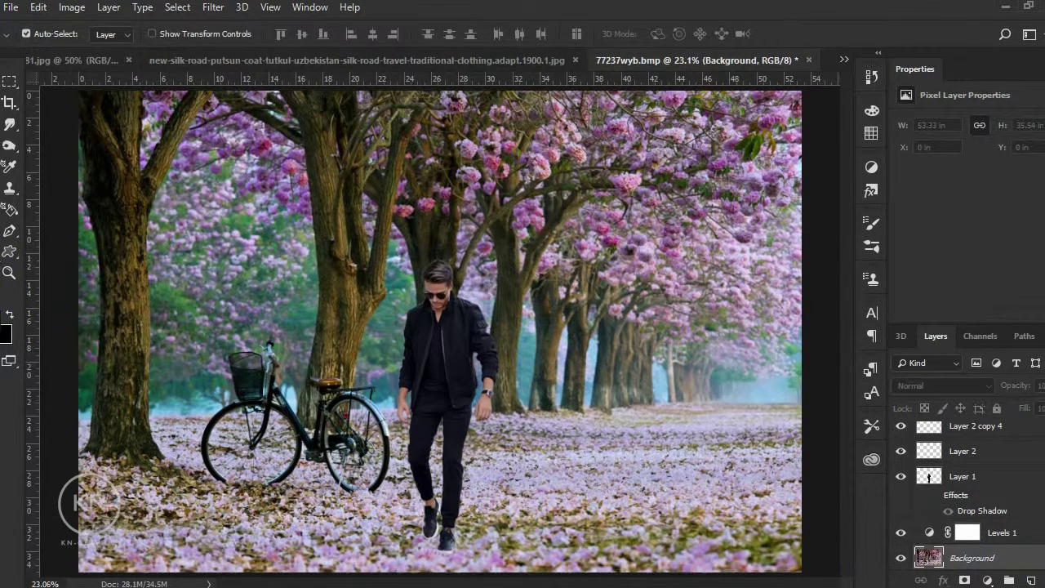
Add a KN-GRAPHIC text line above the bicycle and open the Character panel's font family list
{"action": "key", "text": "t"}
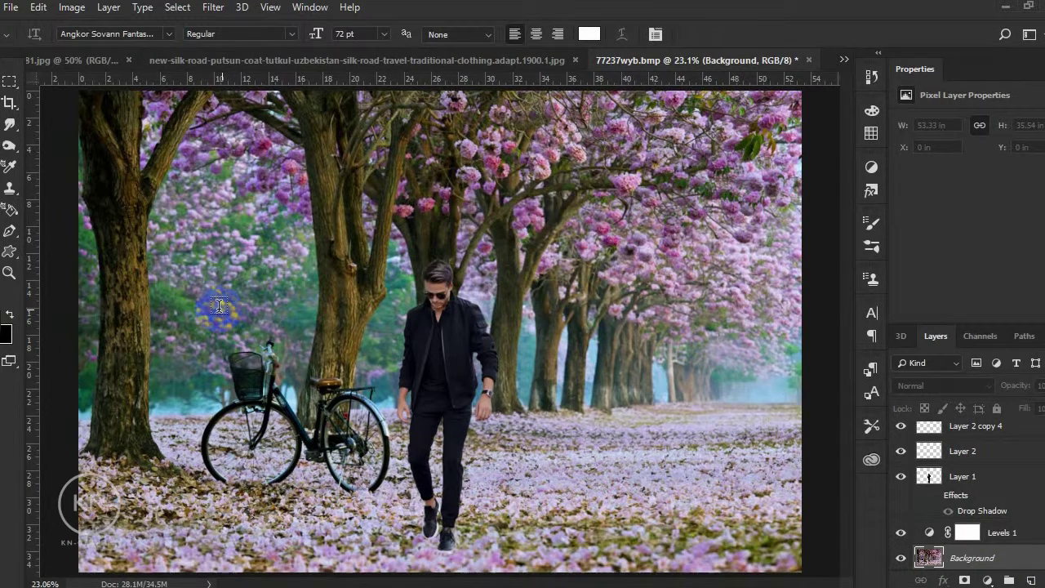
{"action": "left_click", "coordinate": [219, 305]}
{"action": "type", "text": "KN-GRAPHIC"}
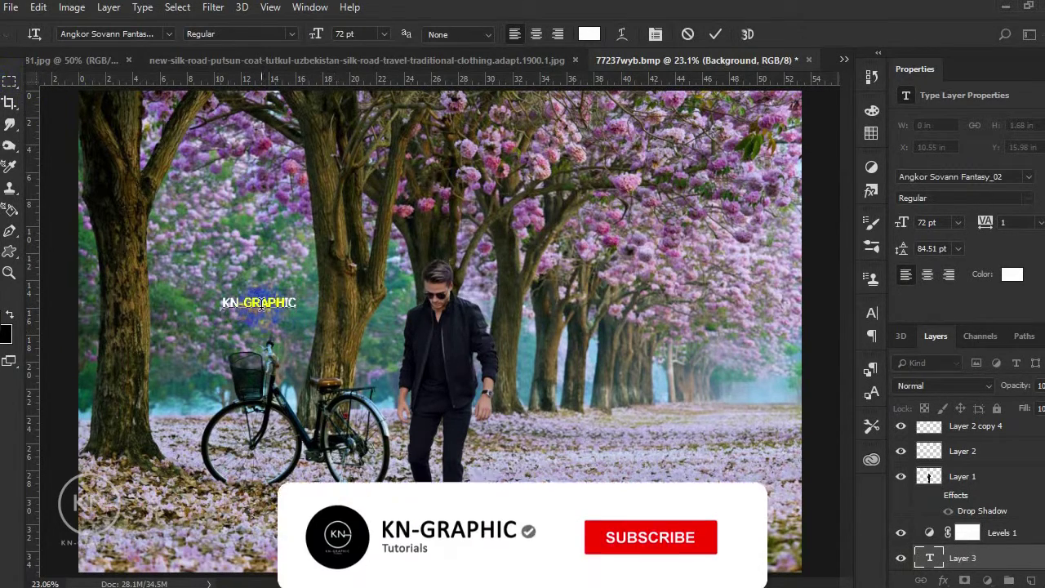
{"action": "left_click", "coordinate": [871, 312]}
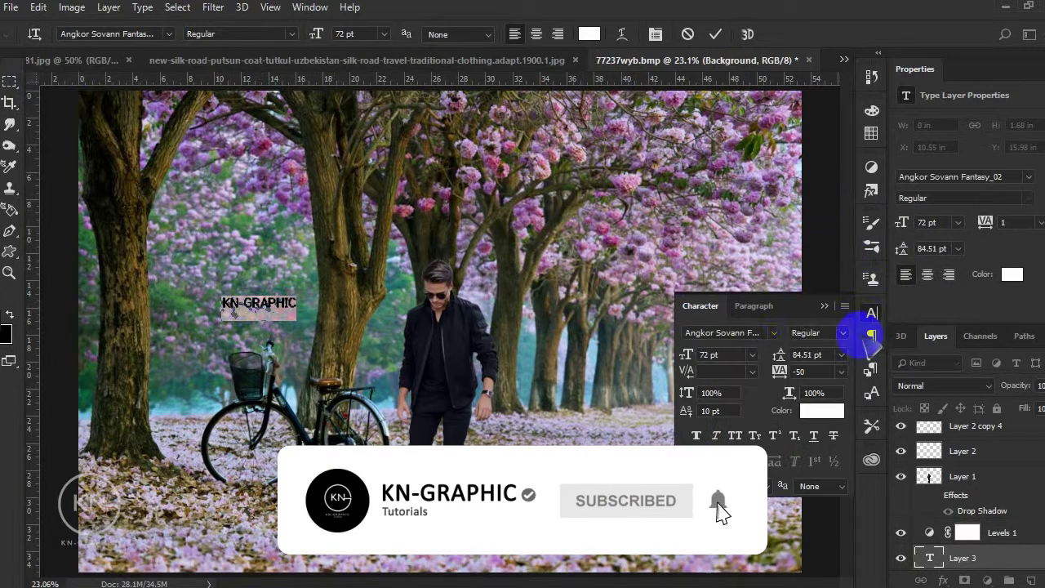
{"action": "left_click", "coordinate": [775, 332]}
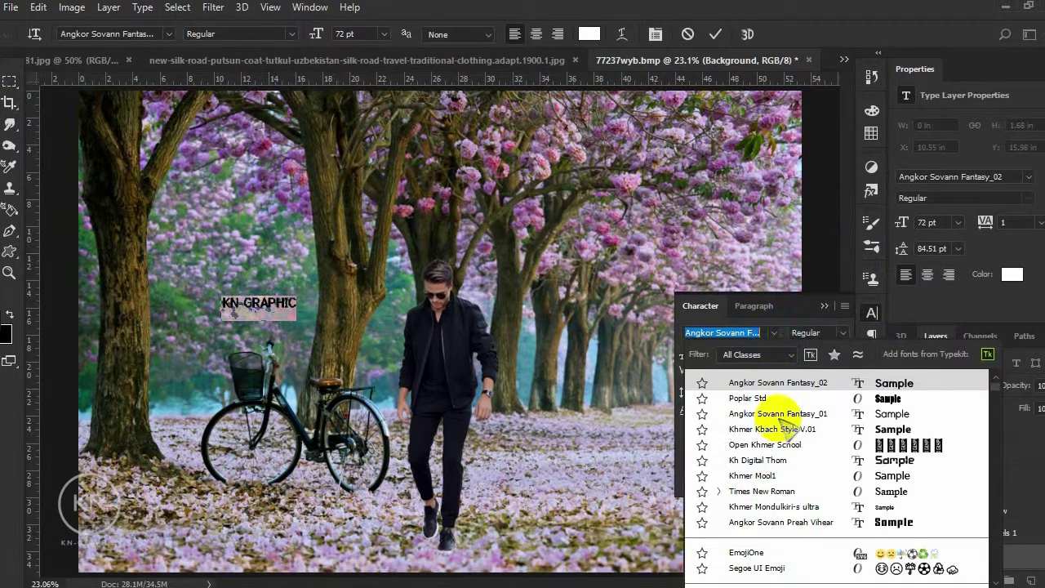
Browse down the font family list and apply Embassy BT to the KN-GRAPHIC text
{"action": "key", "text": "Down"}
{"action": "key", "text": "Down"}
{"action": "key", "text": "Down"}
{"action": "key", "text": "Down"}
{"action": "key", "text": "Down"}
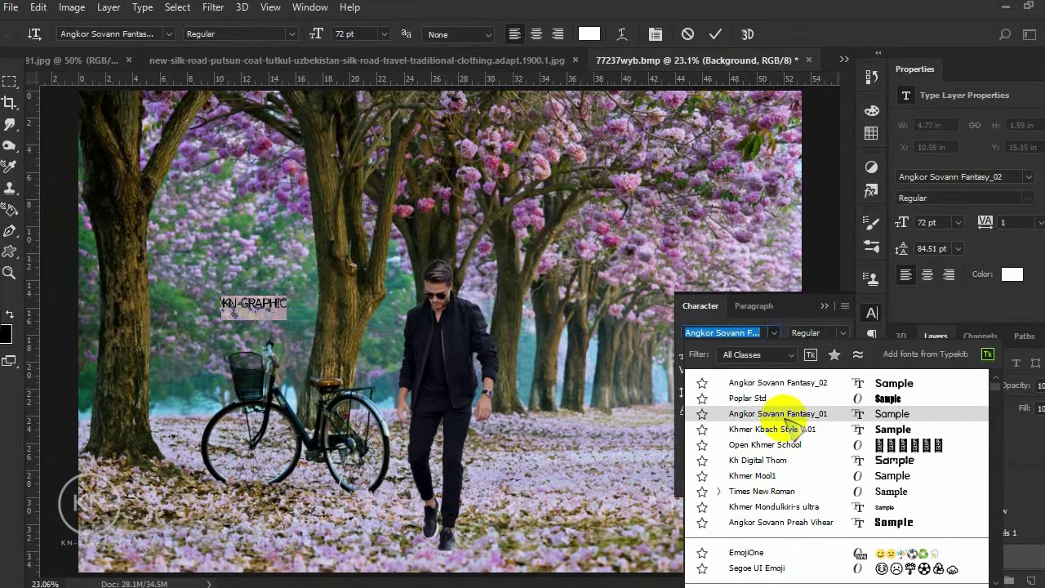
{"action": "scroll", "coordinate": [789, 414], "scroll_direction": "down", "scroll_amount": 2}
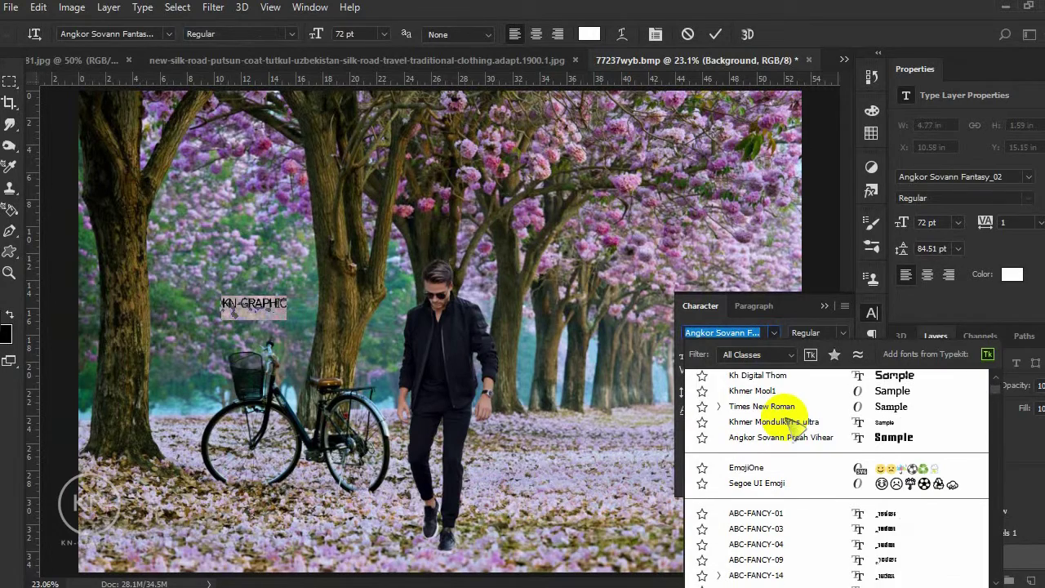
{"action": "scroll", "coordinate": [788, 413], "scroll_direction": "down", "scroll_amount": 2}
{"action": "scroll", "coordinate": [788, 413], "scroll_direction": "down", "scroll_amount": 5}
{"action": "scroll", "coordinate": [788, 414], "scroll_direction": "down", "scroll_amount": 5}
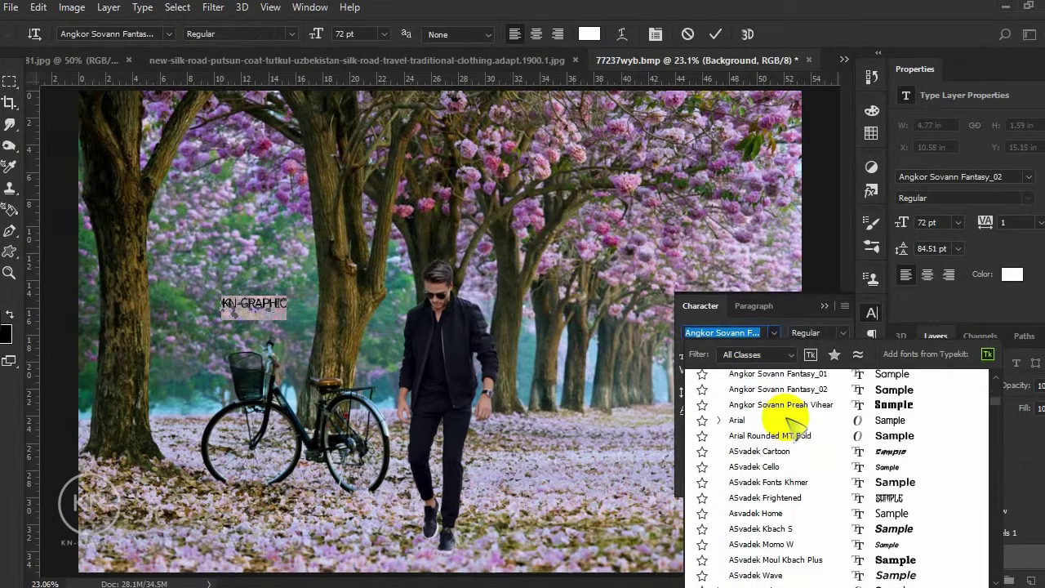
{"action": "scroll", "coordinate": [791, 423], "scroll_direction": "down", "scroll_amount": 1}
{"action": "scroll", "coordinate": [790, 418], "scroll_direction": "down", "scroll_amount": 2}
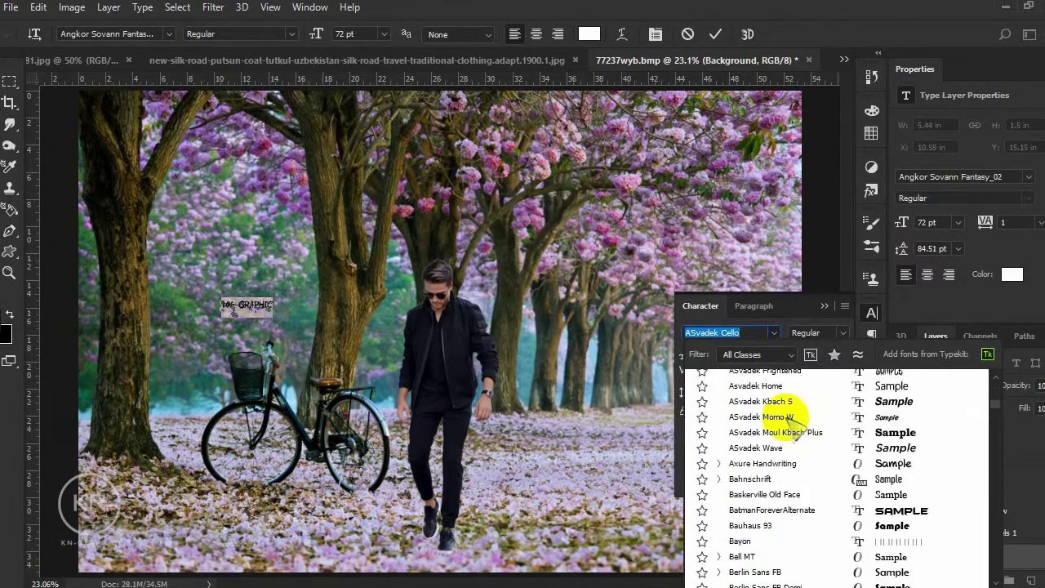
{"action": "scroll", "coordinate": [788, 416], "scroll_direction": "down", "scroll_amount": 2}
{"action": "scroll", "coordinate": [790, 421], "scroll_direction": "down", "scroll_amount": 2}
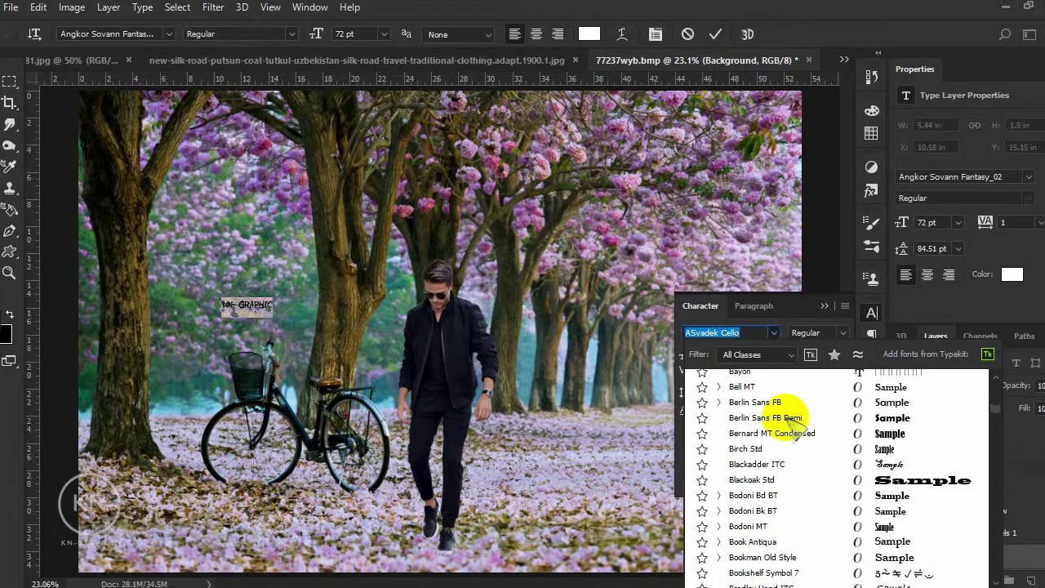
{"action": "scroll", "coordinate": [790, 420], "scroll_direction": "down", "scroll_amount": 1}
{"action": "scroll", "coordinate": [790, 420], "scroll_direction": "down", "scroll_amount": 1}
{"action": "scroll", "coordinate": [790, 420], "scroll_direction": "down", "scroll_amount": 1}
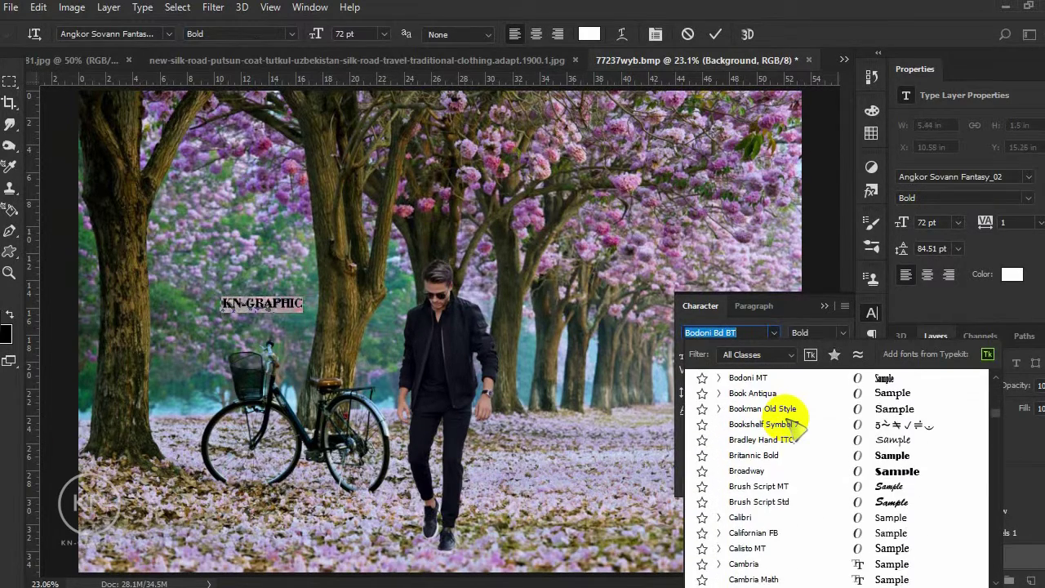
{"action": "scroll", "coordinate": [790, 420], "scroll_direction": "down", "scroll_amount": 1}
{"action": "scroll", "coordinate": [790, 420], "scroll_direction": "down", "scroll_amount": 1}
{"action": "scroll", "coordinate": [790, 420], "scroll_direction": "down", "scroll_amount": 2}
{"action": "scroll", "coordinate": [790, 420], "scroll_direction": "down", "scroll_amount": 1}
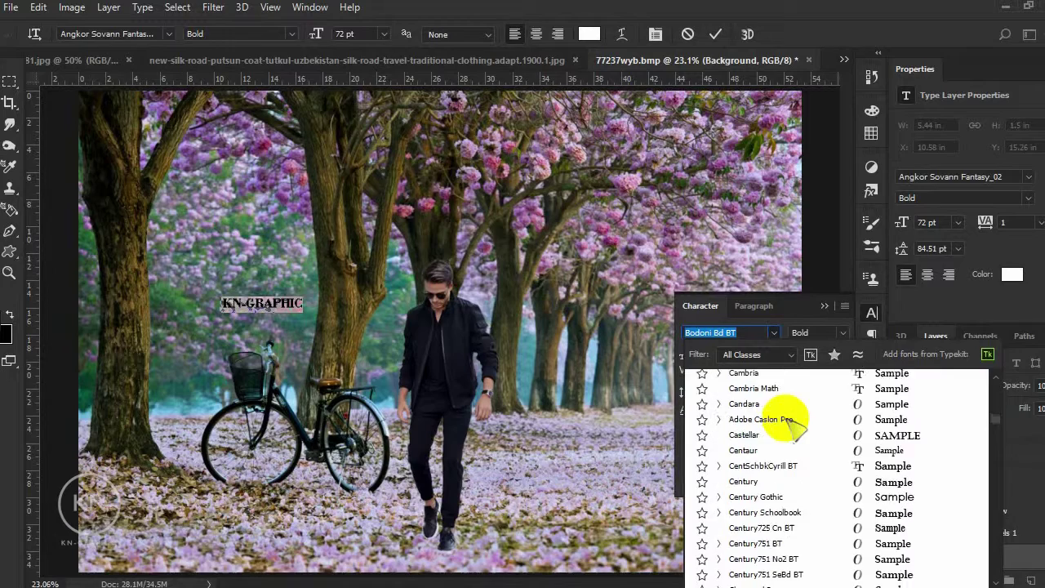
{"action": "scroll", "coordinate": [790, 421], "scroll_direction": "down", "scroll_amount": 2}
{"action": "scroll", "coordinate": [790, 421], "scroll_direction": "down", "scroll_amount": 1}
{"action": "scroll", "coordinate": [790, 421], "scroll_direction": "down", "scroll_amount": 2}
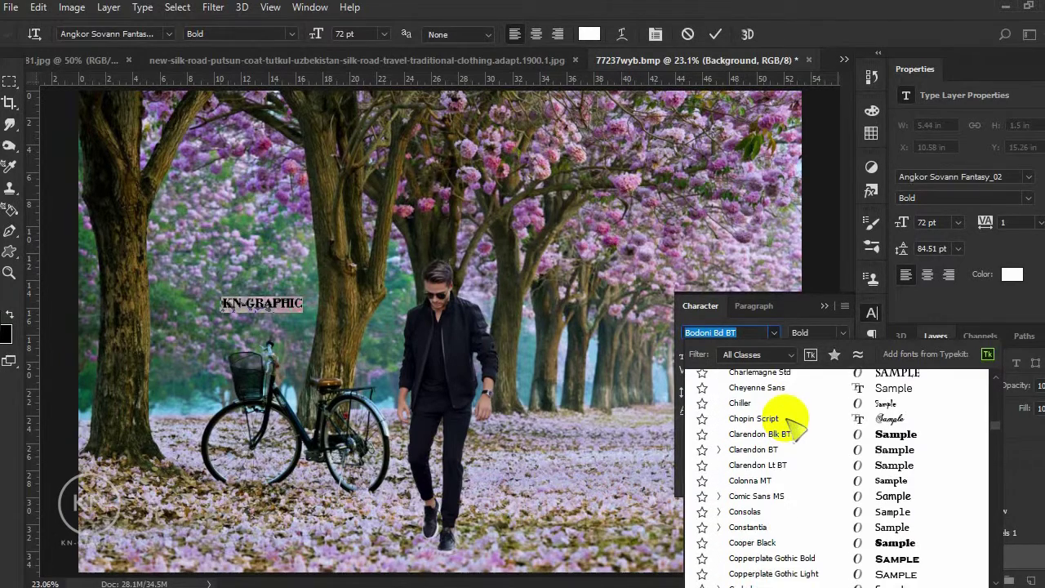
{"action": "scroll", "coordinate": [790, 420], "scroll_direction": "down", "scroll_amount": 2}
{"action": "scroll", "coordinate": [790, 420], "scroll_direction": "down", "scroll_amount": 1}
{"action": "scroll", "coordinate": [790, 423], "scroll_direction": "down", "scroll_amount": 3}
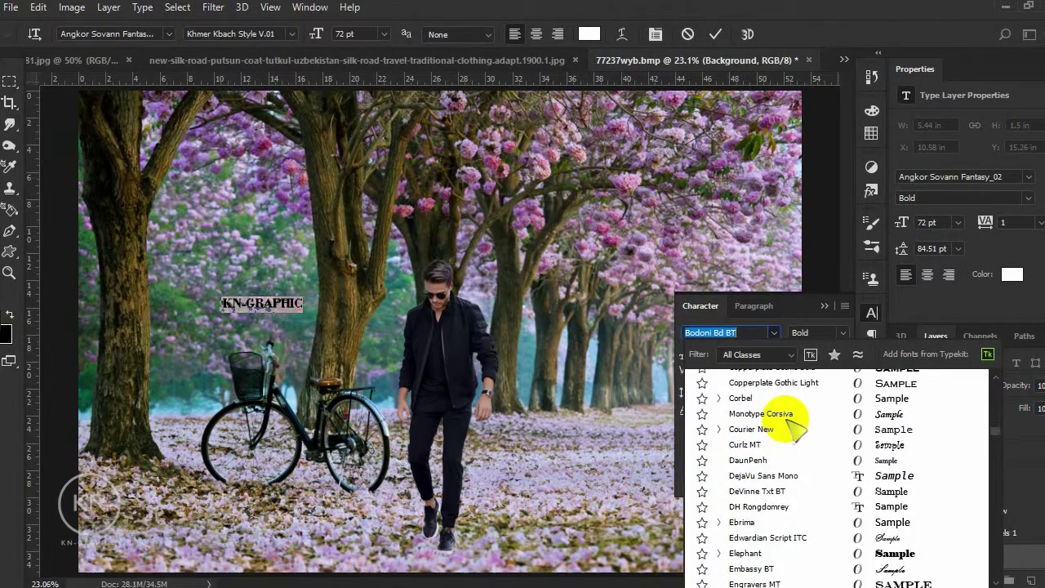
{"action": "scroll", "coordinate": [790, 422], "scroll_direction": "down", "scroll_amount": 2}
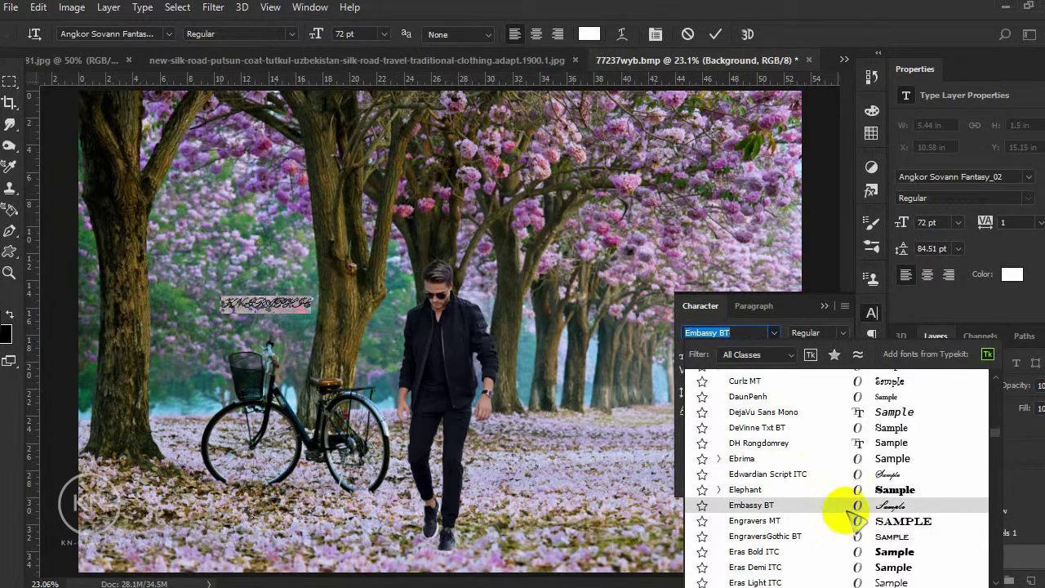
{"action": "left_click", "coordinate": [849, 508]}
Close the Character panel, replace the watermark text's last character with a new ending, and commit it
{"action": "left_click", "coordinate": [281, 306]}
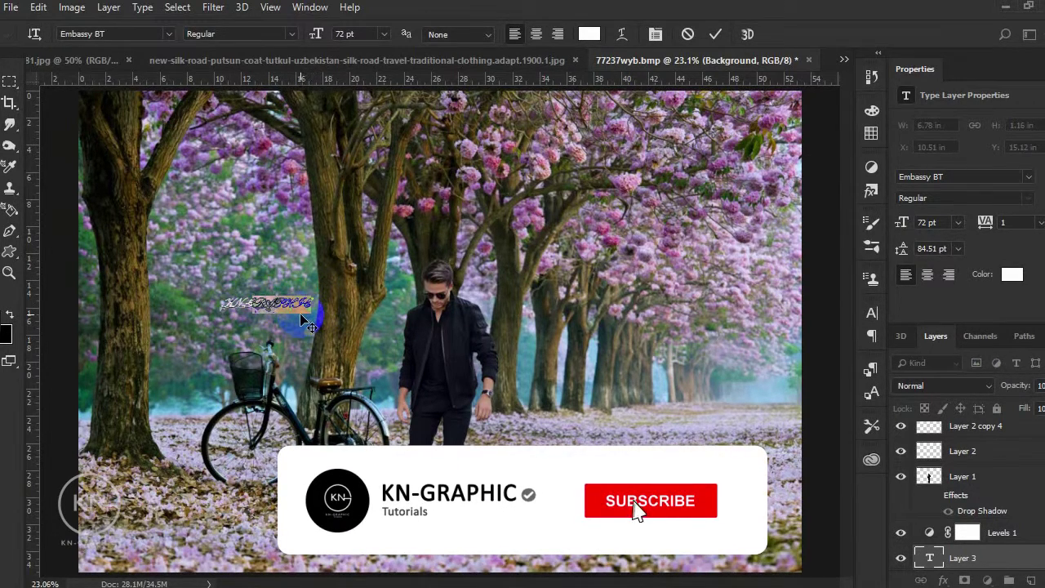
{"action": "left_click", "coordinate": [306, 320]}
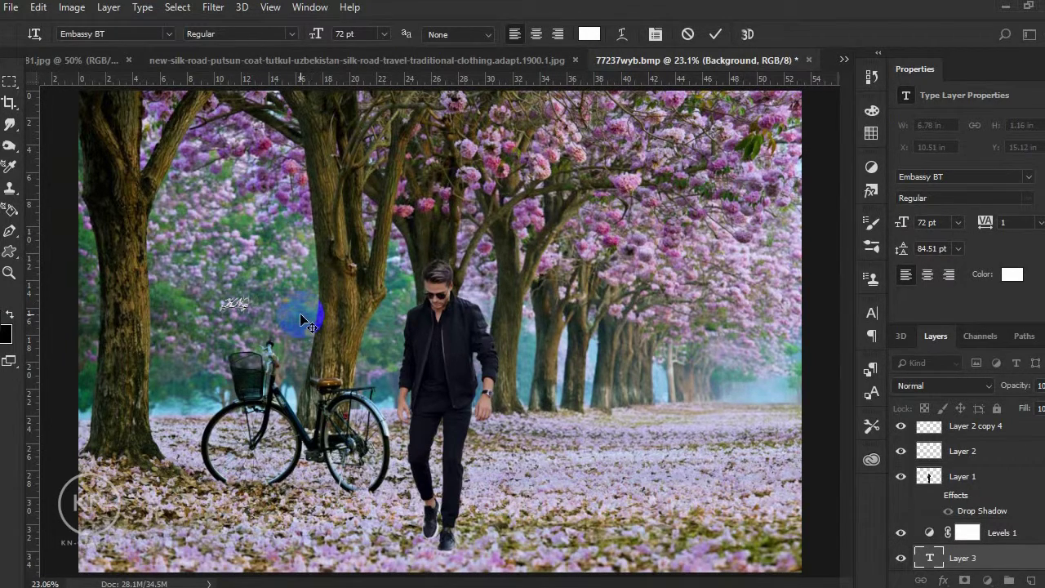
{"action": "key", "text": "BackSpace"}
{"action": "type", "text": "GR"}
{"action": "type", "text": "hani"}
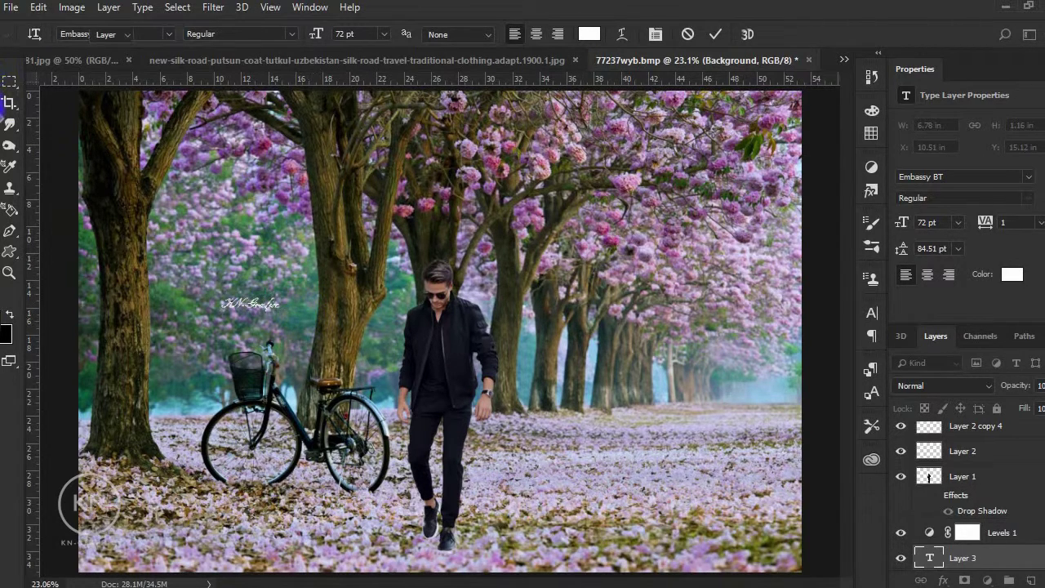
{"action": "key", "text": "ctrl+Return"}
Scale the Embassy BT watermark to about 232% (roughly 142 pt) and place it at the scene's bottom-right corner
{"action": "key", "text": "v"}
{"action": "key", "text": "ctrl+t"}
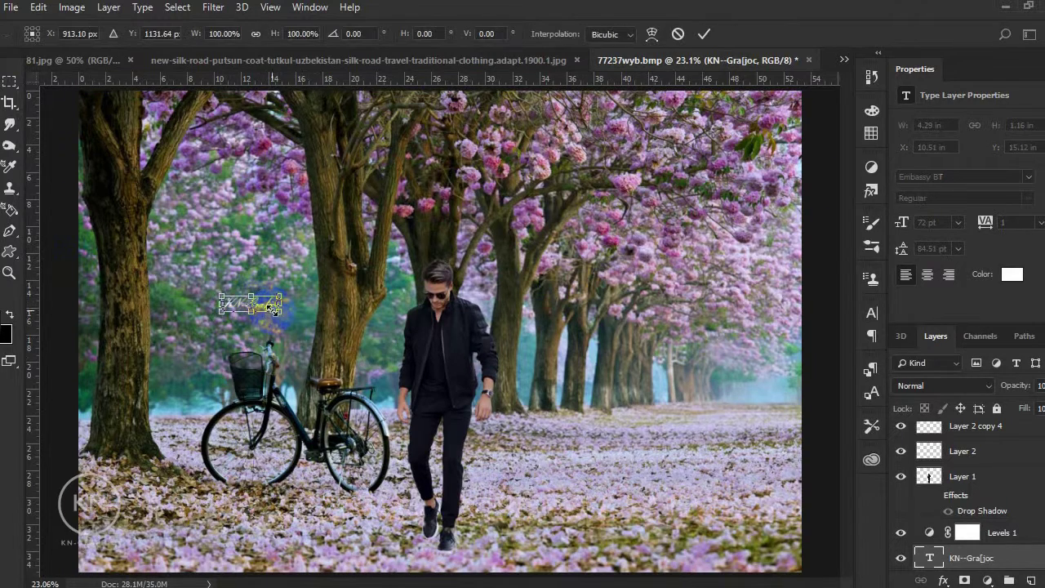
{"action": "left_click_drag", "start_coordinate": [283, 313], "coordinate": [312, 359]}
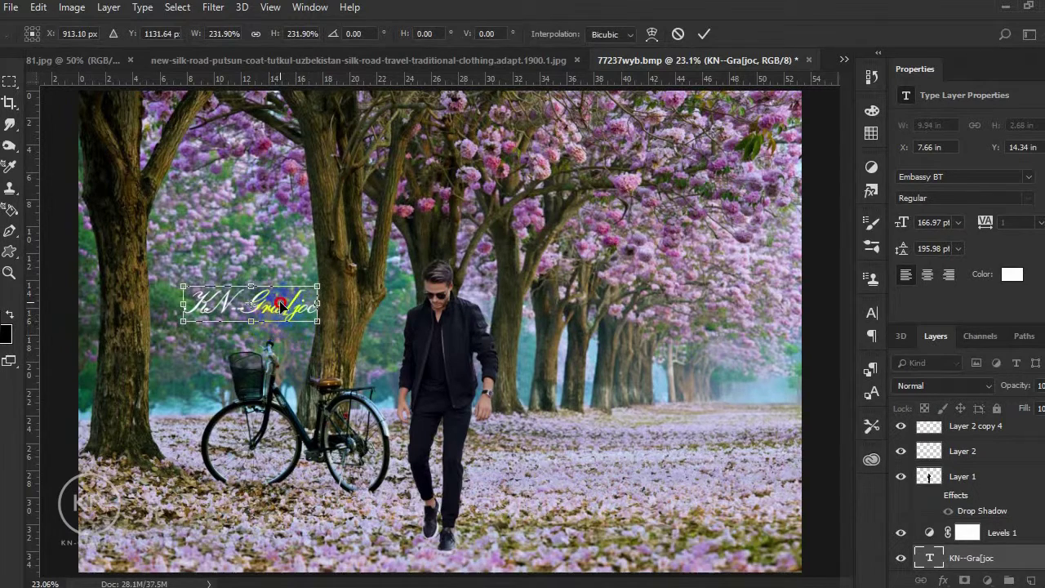
{"action": "mouse_move", "coordinate": [277, 319]}
{"action": "left_mouse_down"}
{"action": "mouse_move", "coordinate": [241, 504]}
{"action": "mouse_move", "coordinate": [181, 552]}
{"action": "mouse_move", "coordinate": [197, 568]}
{"action": "left_mouse_up"}
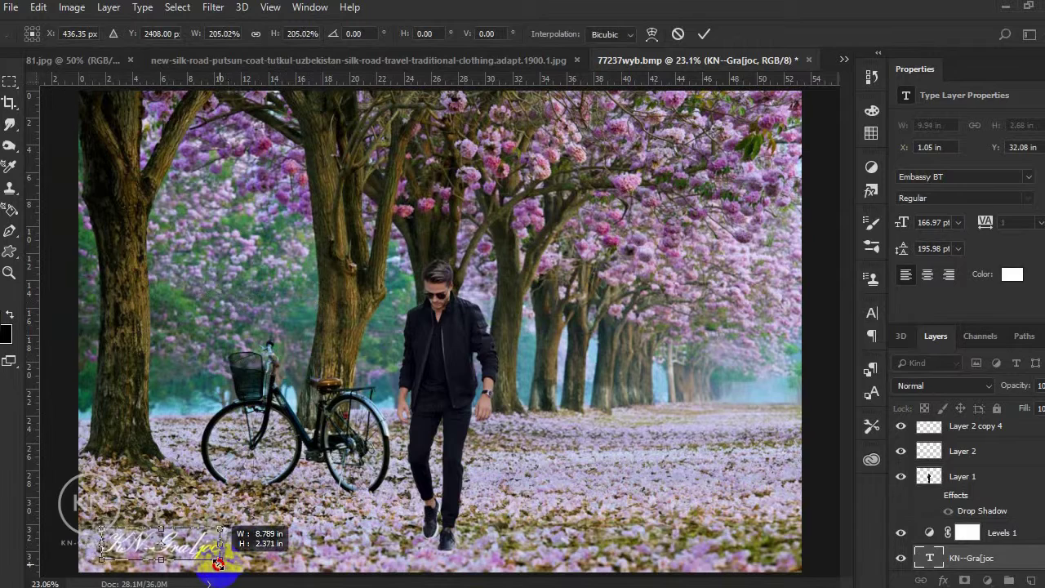
{"action": "key", "text": "Return"}
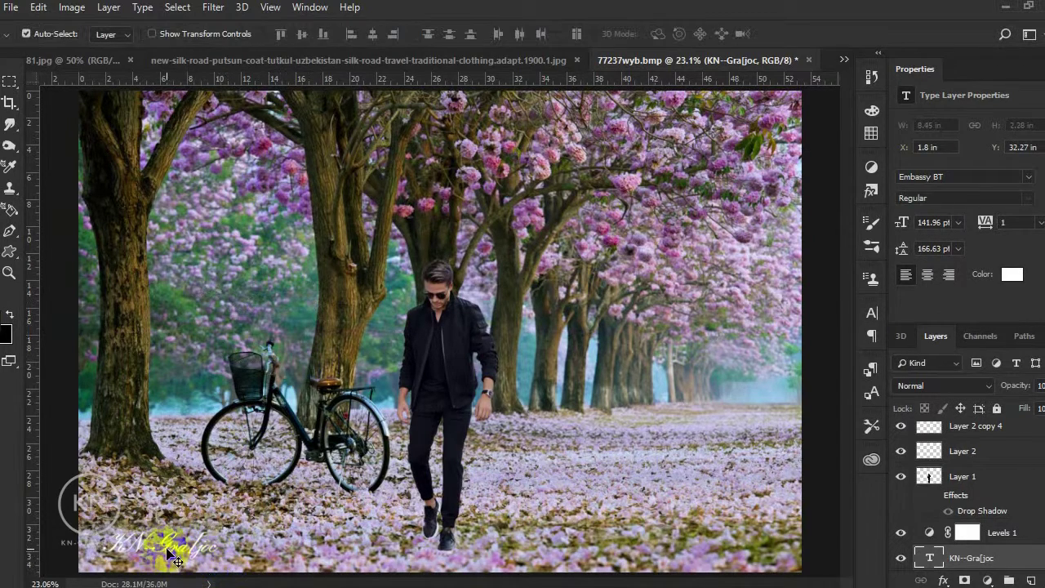
{"action": "mouse_move", "coordinate": [168, 545]}
{"action": "left_mouse_down"}
{"action": "mouse_move", "coordinate": [155, 555]}
{"action": "mouse_move", "coordinate": [745, 553]}
{"action": "left_mouse_up"}
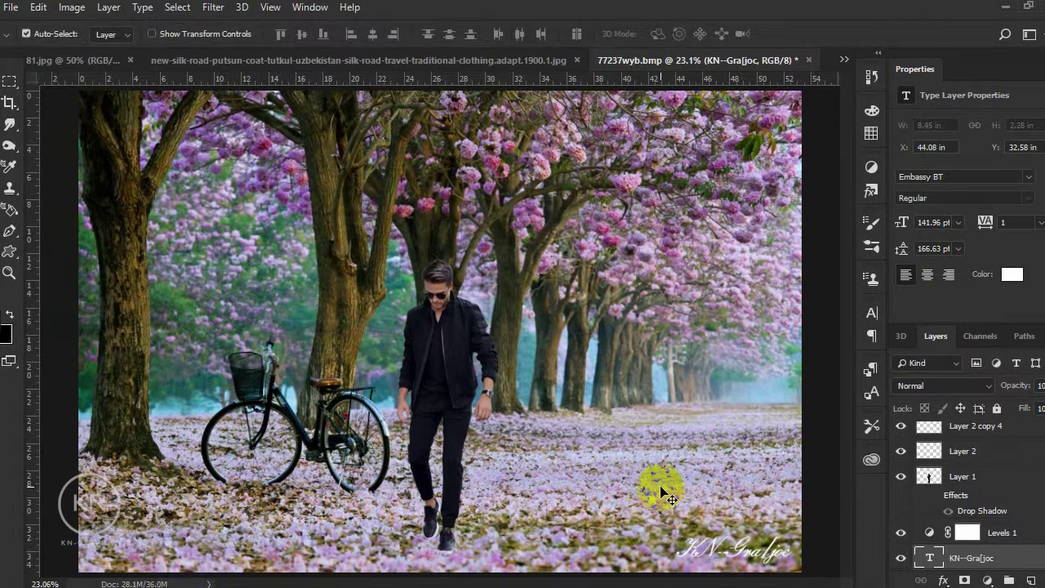
{"action": "key", "text": "Down"}
{"action": "key", "text": "Down"}
{"action": "key", "text": "Down"}
{"action": "key", "text": "Down"}
{"action": "key", "text": "Down"}
{"action": "key", "text": "Down"}
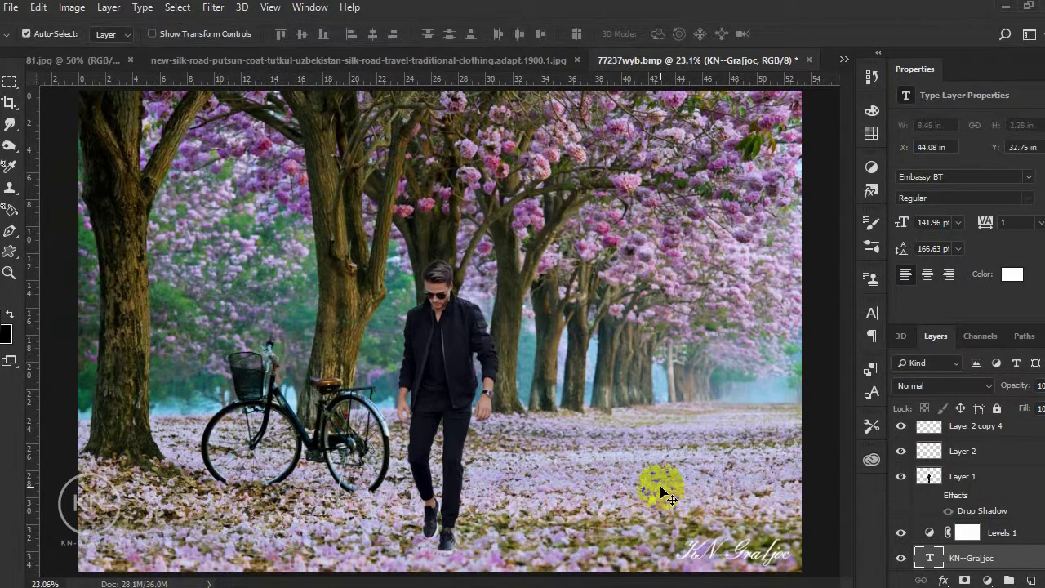